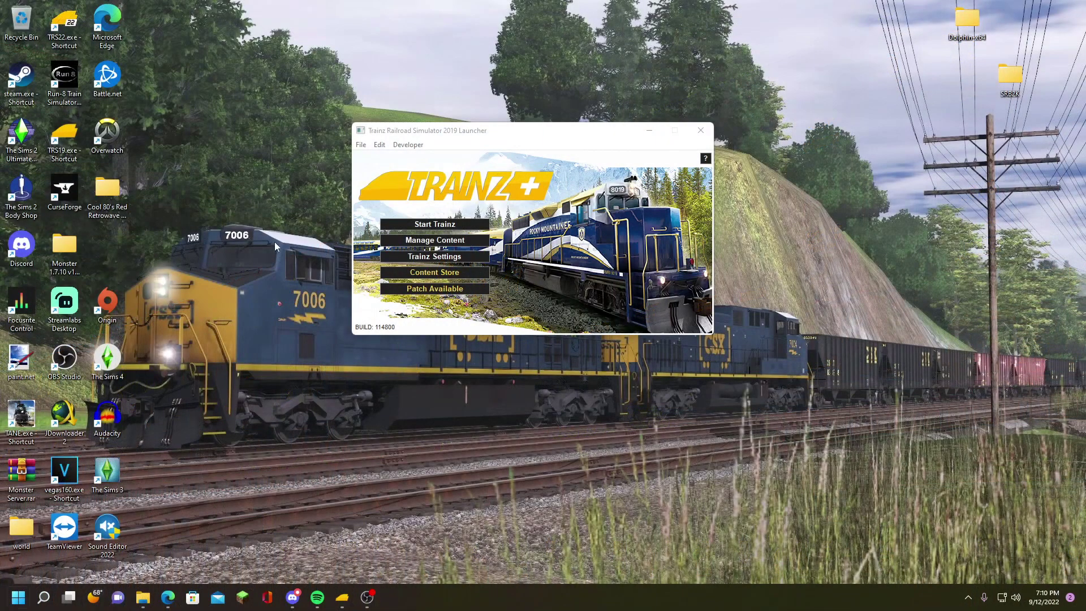
Open Audacity, dismiss its welcome dialog and restore the maximized window to a smaller floating one on the desktop
key(super)
text(audacity)
key(Return)
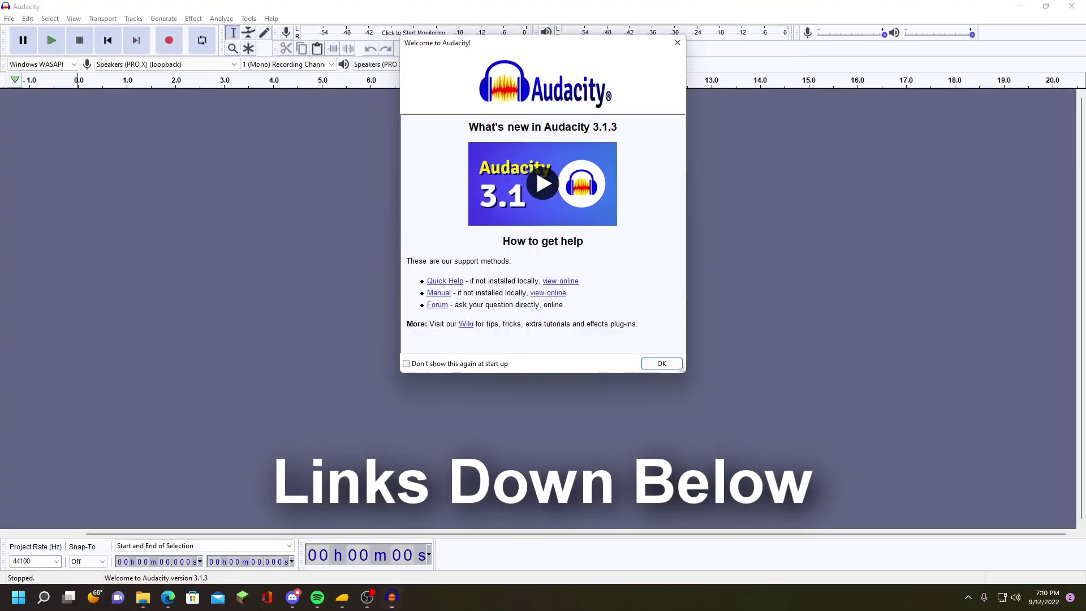
click(674, 42)
drag(618, 8, 383, 136)
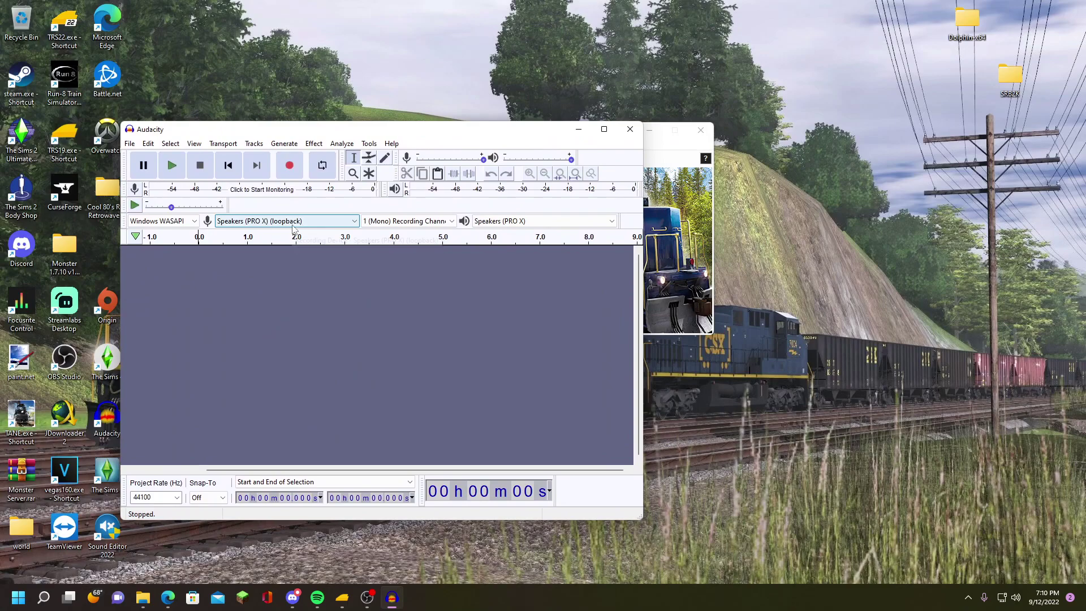
Set the audio host to Windows WASAPI and the recording device to Speakers (PRO X) (loopback)
click(167, 224)
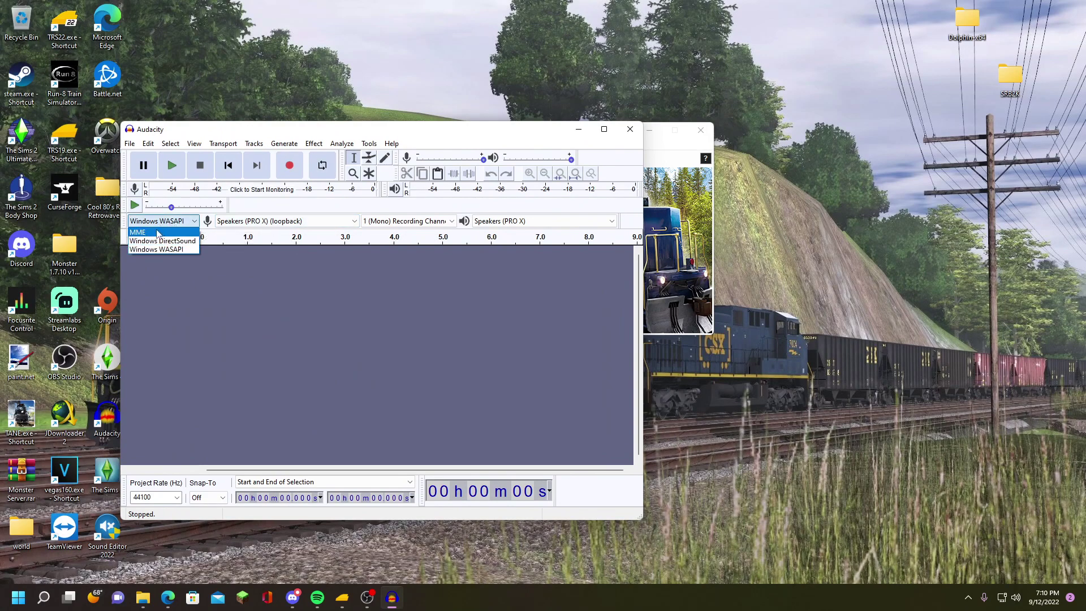
click(177, 250)
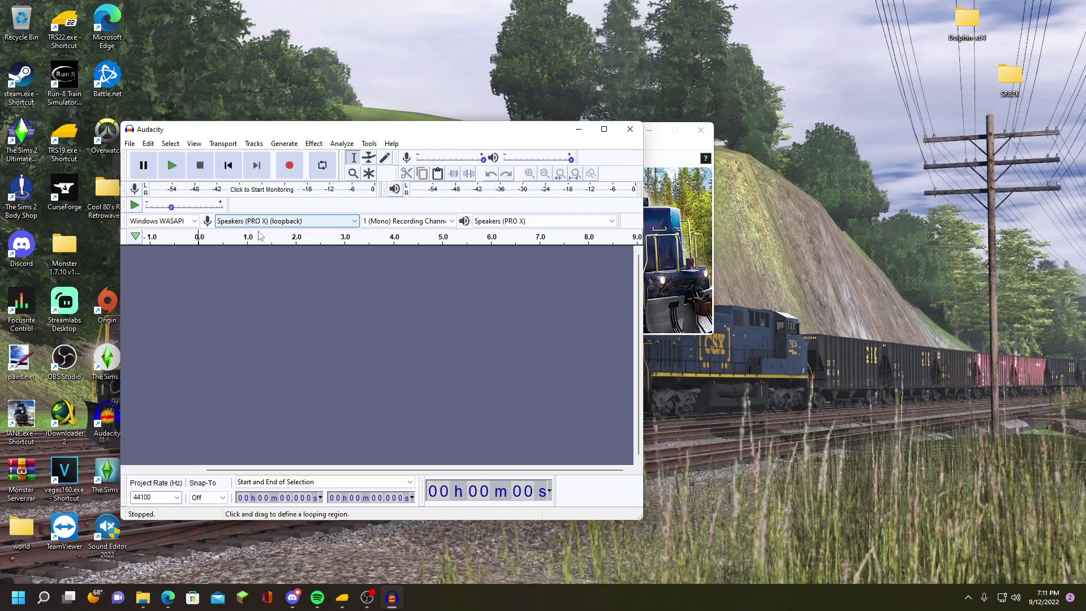
click(307, 224)
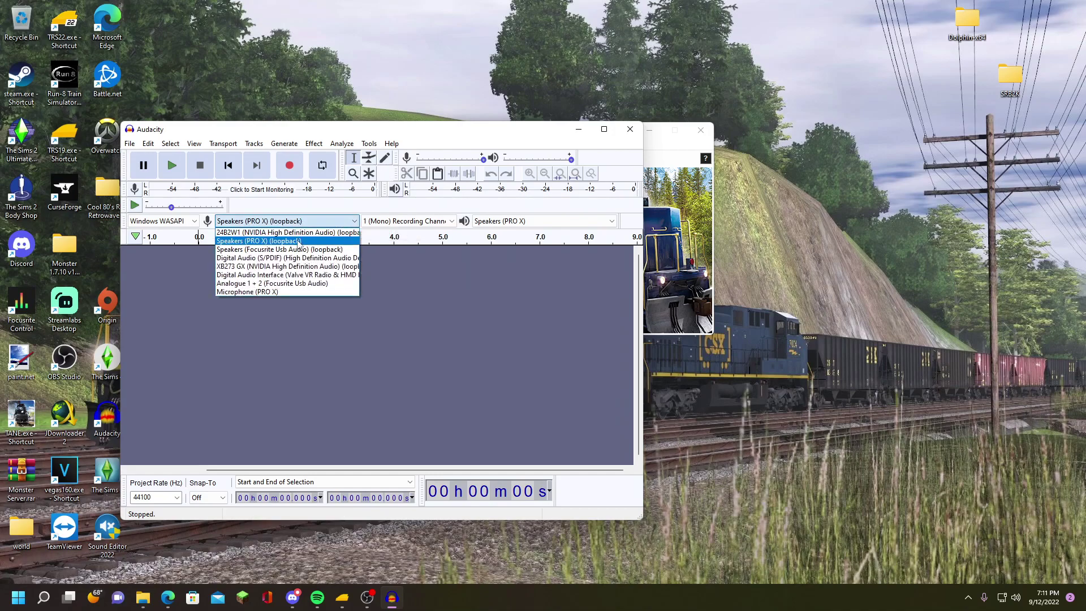
click(298, 241)
drag(387, 131, 413, 126)
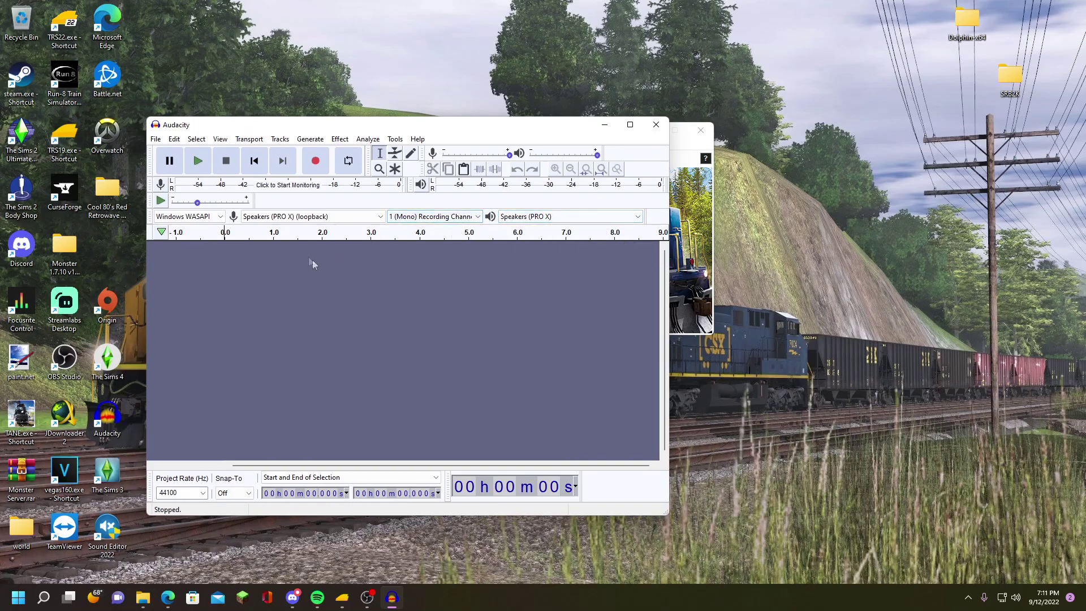
Switch to the Microsoft Edge browser and like the Train Coupler Slack Compilation video on YouTube
click(169, 597)
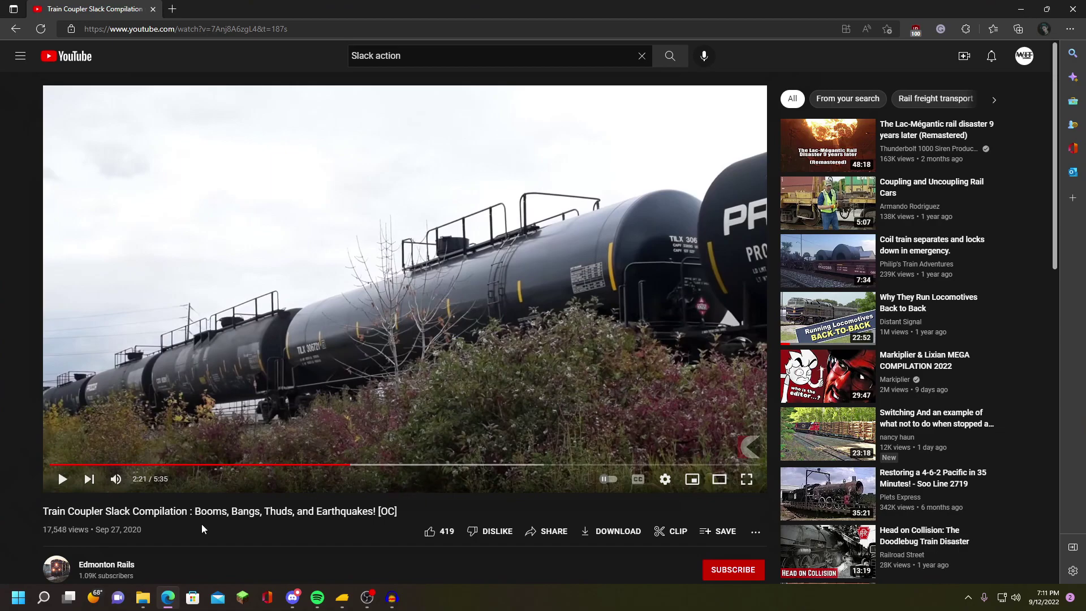
scroll(202, 521, down, 1)
scroll(164, 531, up, 1)
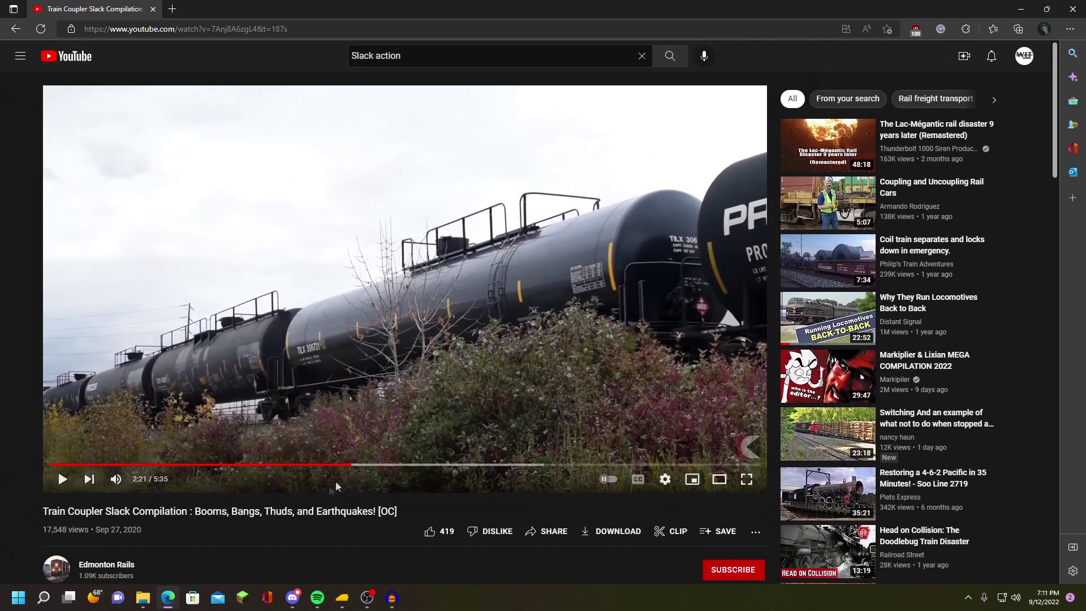
scroll(194, 468, down, 2)
scroll(339, 458, up, 2)
click(430, 531)
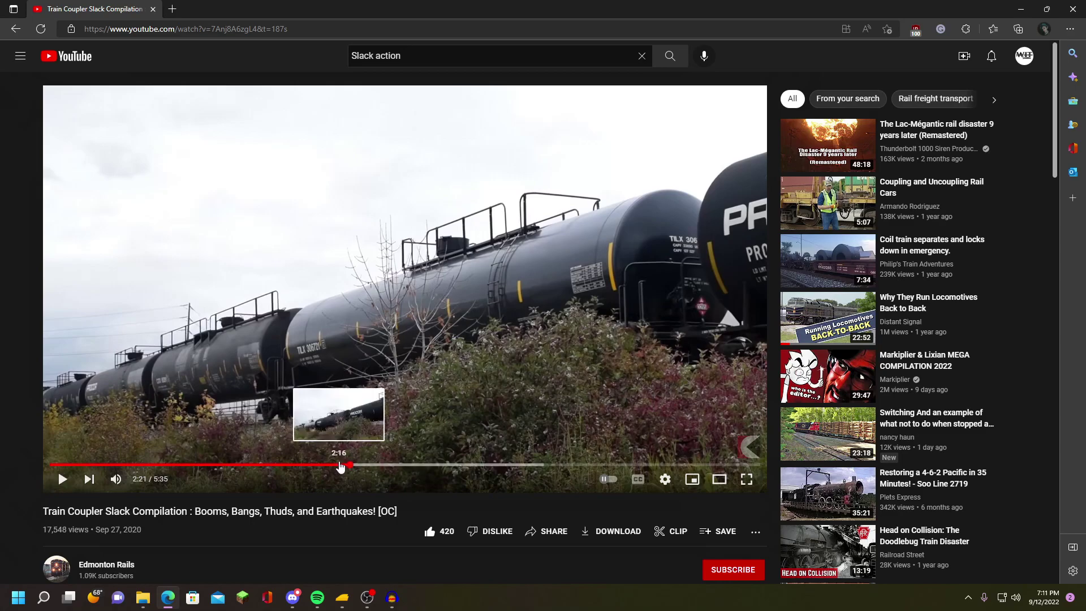
Play through the video to find a clear slack sound and leave it paused at 2:06, just before the sound
click(273, 465)
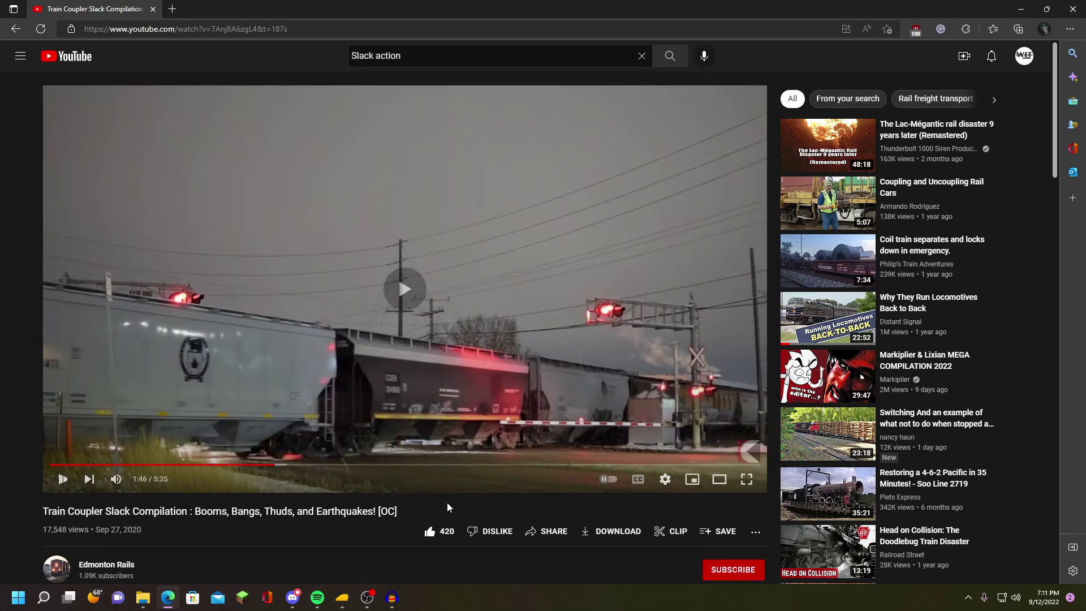
key(space)
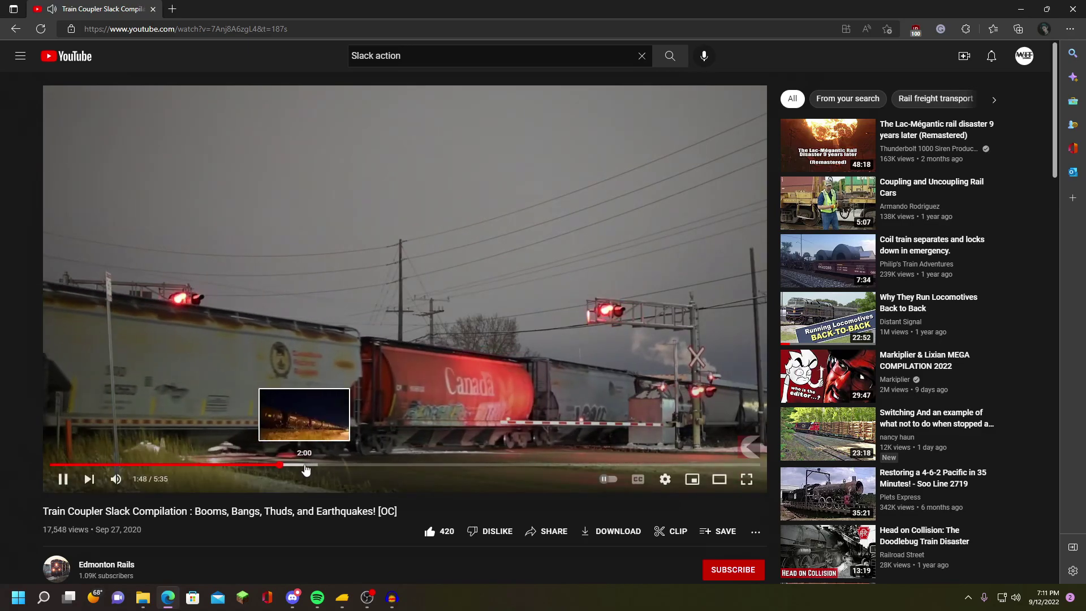
click(304, 465)
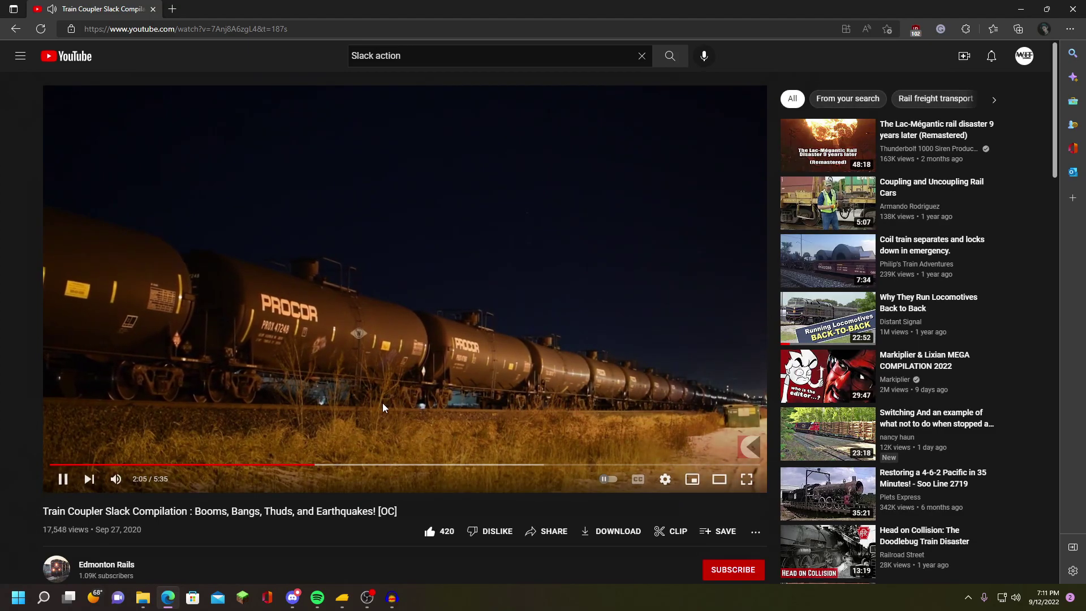
click(378, 433)
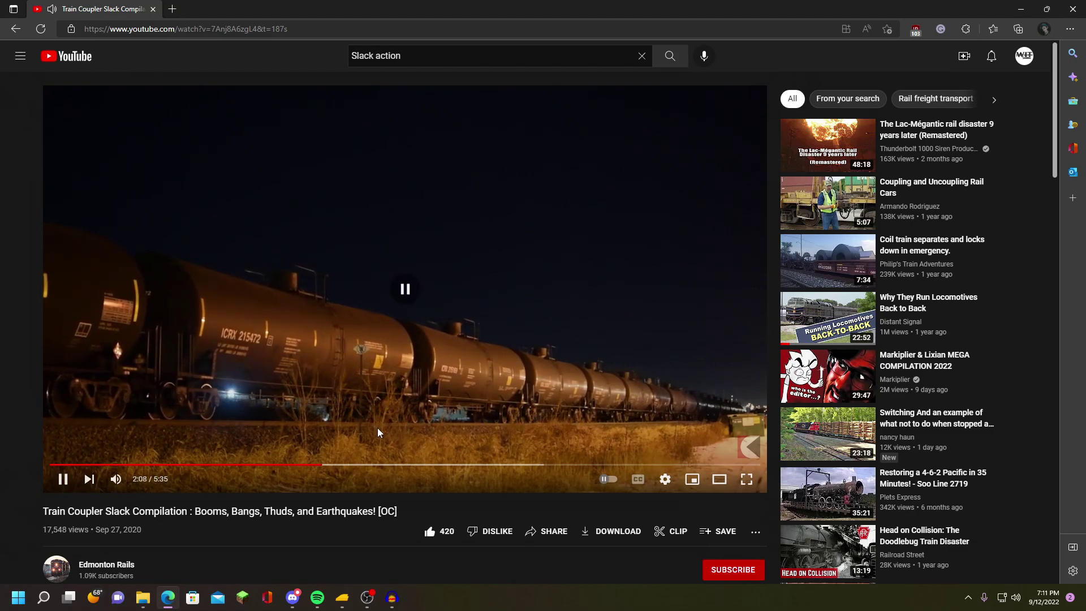
click(316, 465)
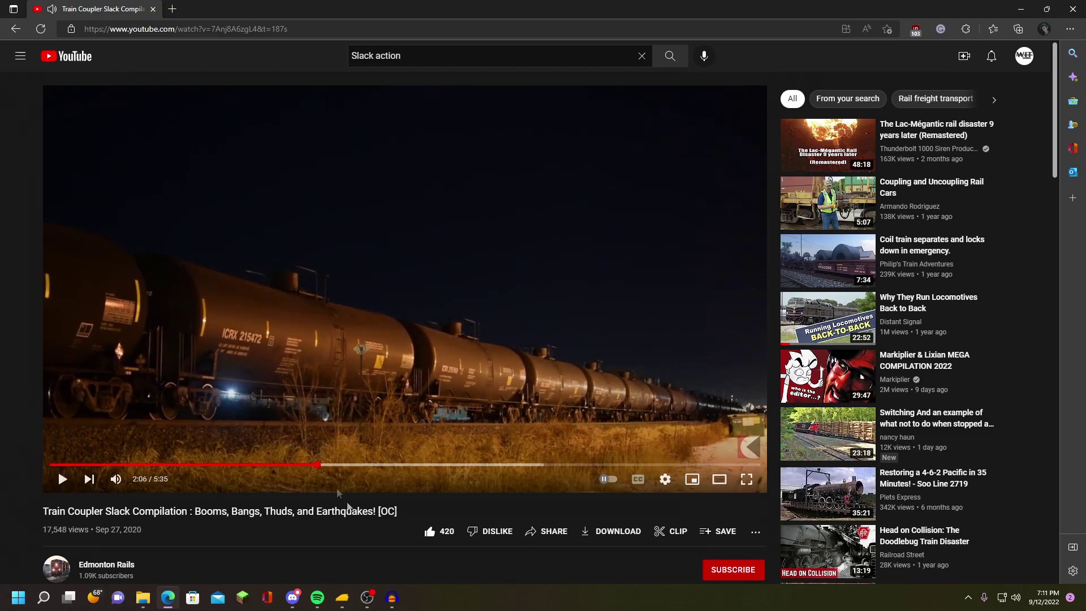
Record the slack sound in Audacity while the video plays from 2:06, stop the recording and play it back
click(393, 597)
key(r)
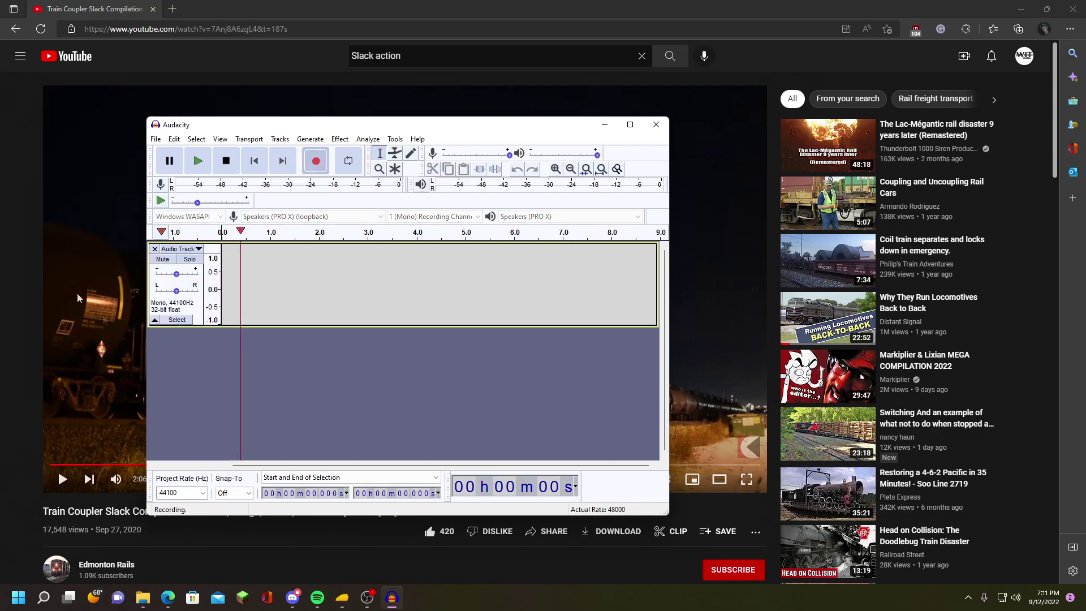
click(18, 255)
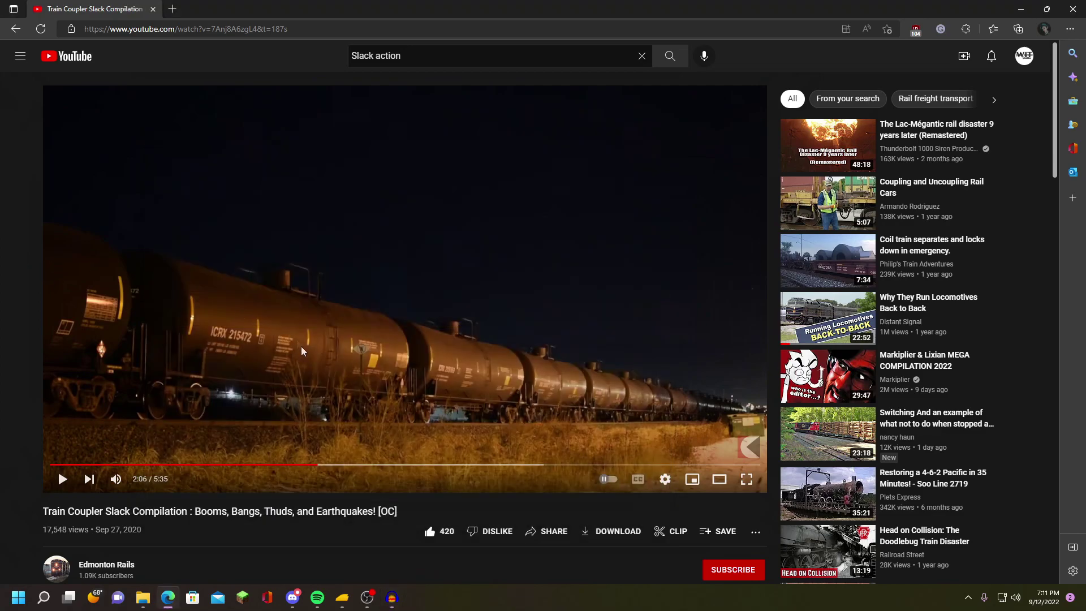
click(401, 491)
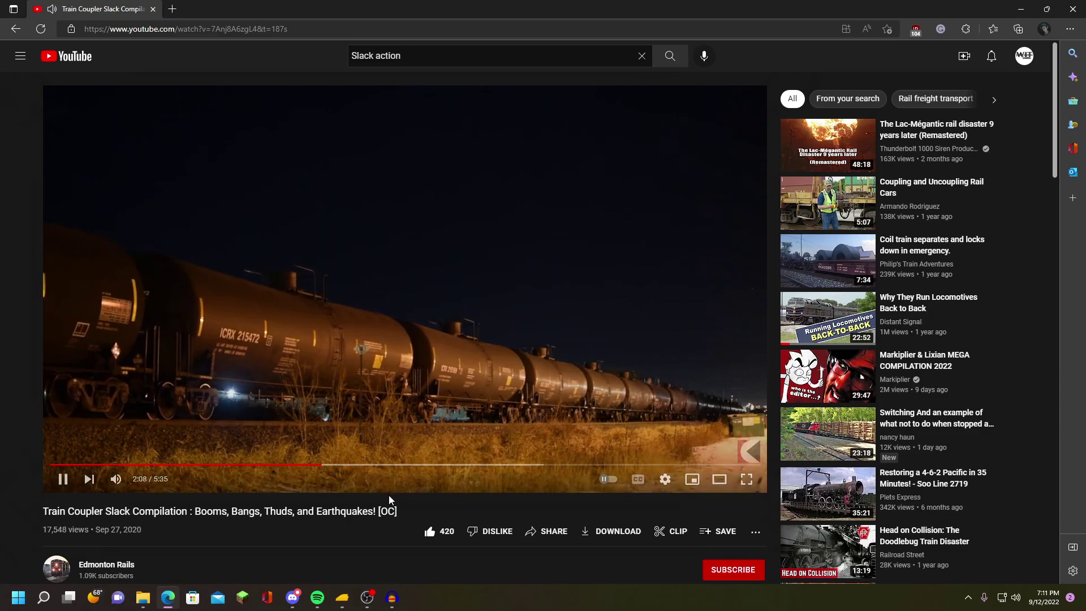
click(390, 322)
click(392, 597)
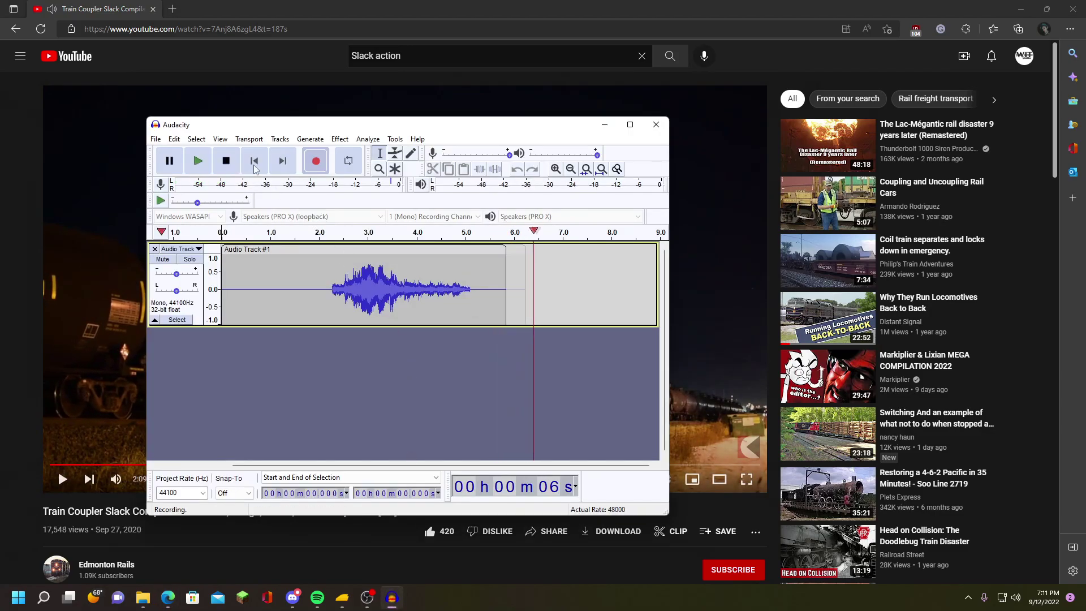
click(225, 160)
click(198, 161)
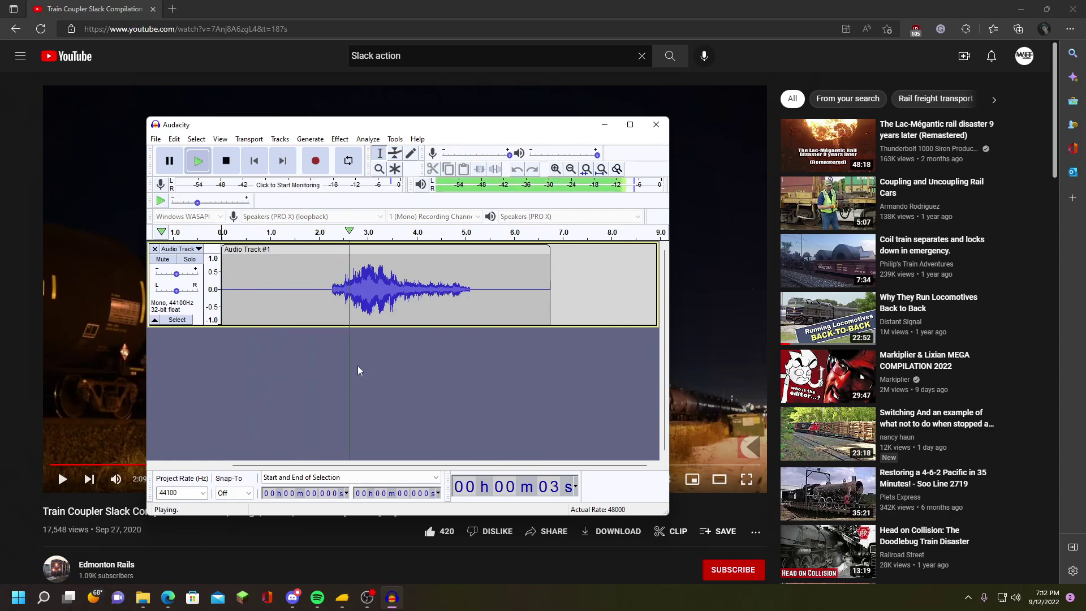
click(226, 162)
Delete the silence before and after the slack sound in the recorded audio track
drag(229, 281, 330, 293)
right_click(296, 281)
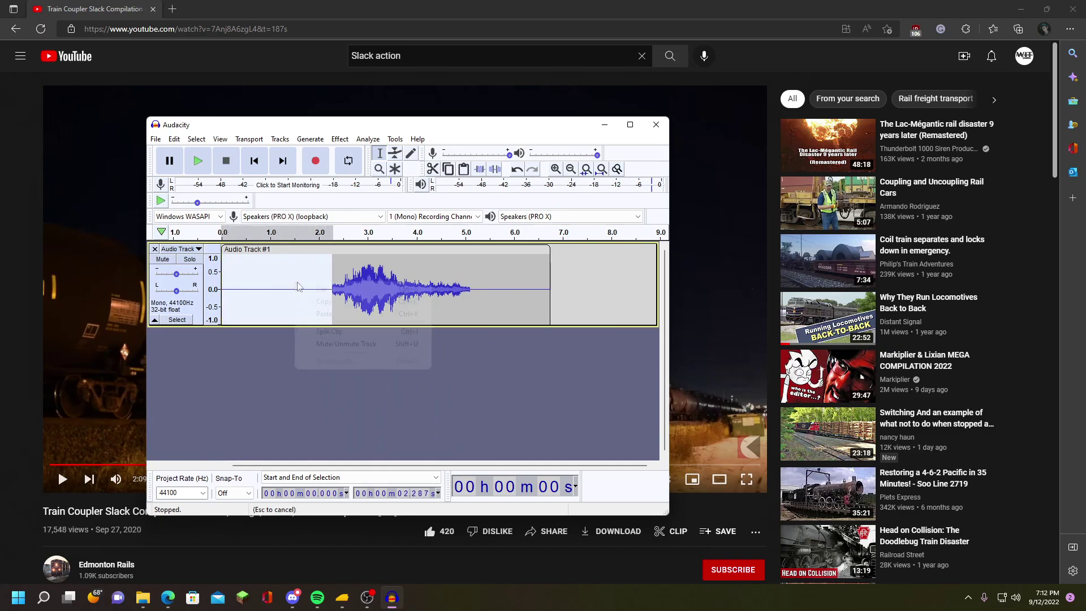
click(281, 266)
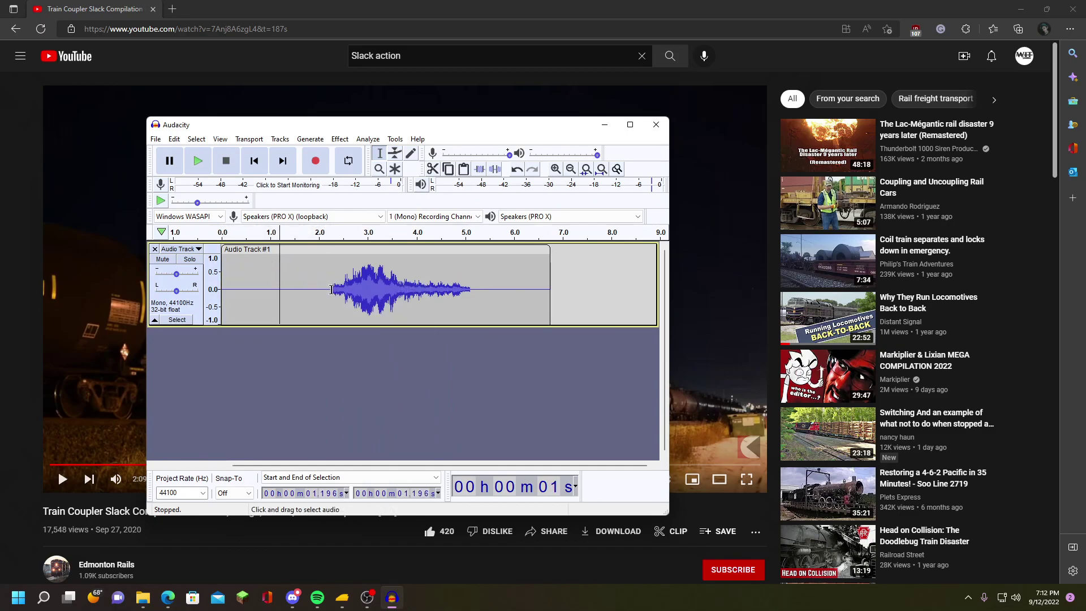
drag(330, 289, 220, 290)
key(Delete)
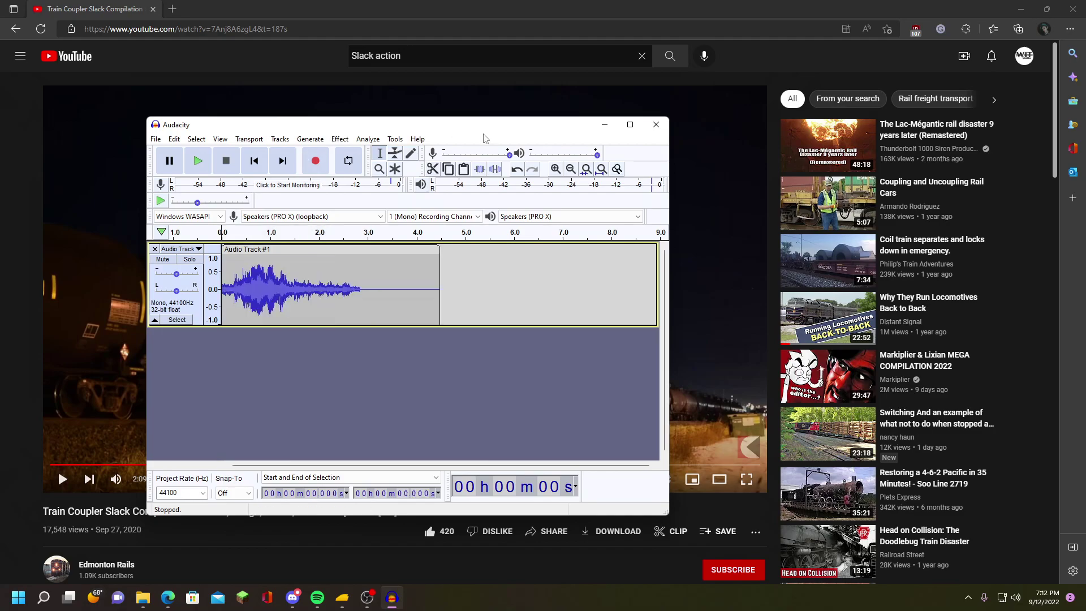
drag(360, 285, 447, 288)
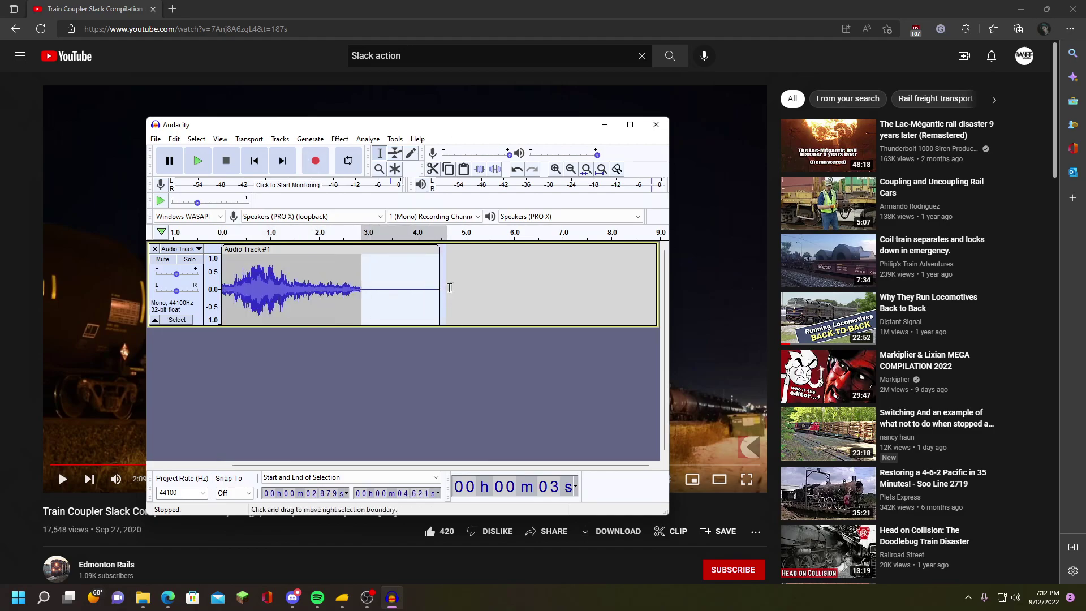
key(Delete)
Replay the slack sound in the YouTube video from 2:03, pause it and return to Audacity
click(30, 280)
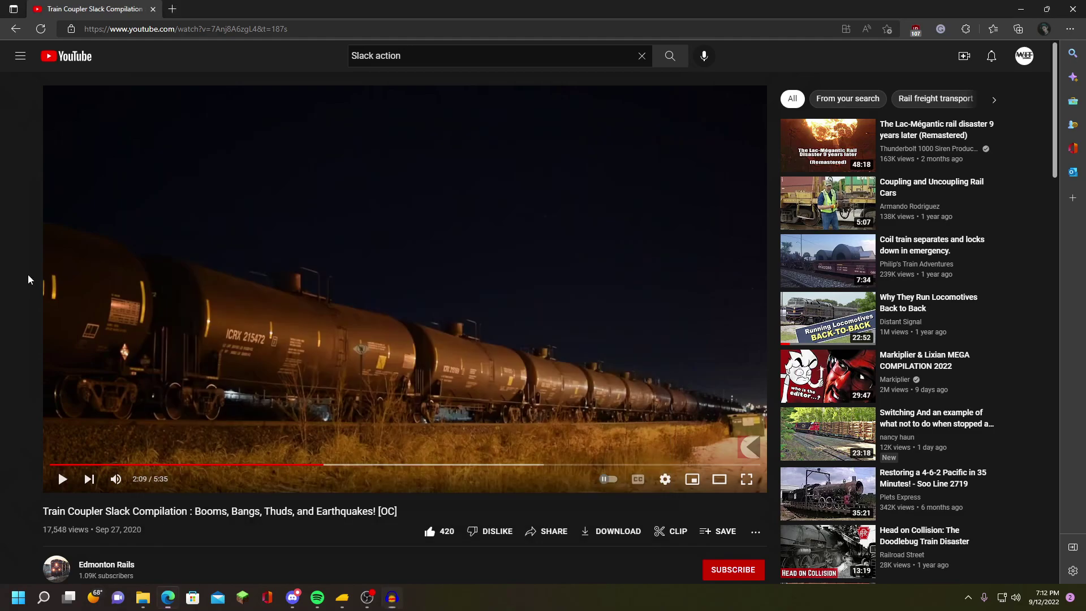
click(317, 464)
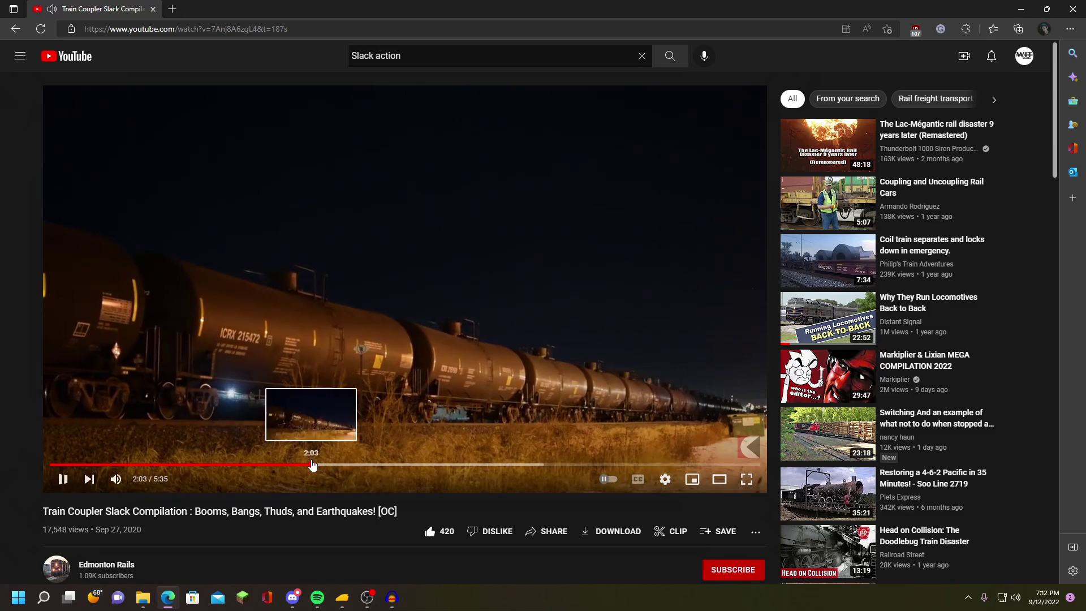
click(313, 465)
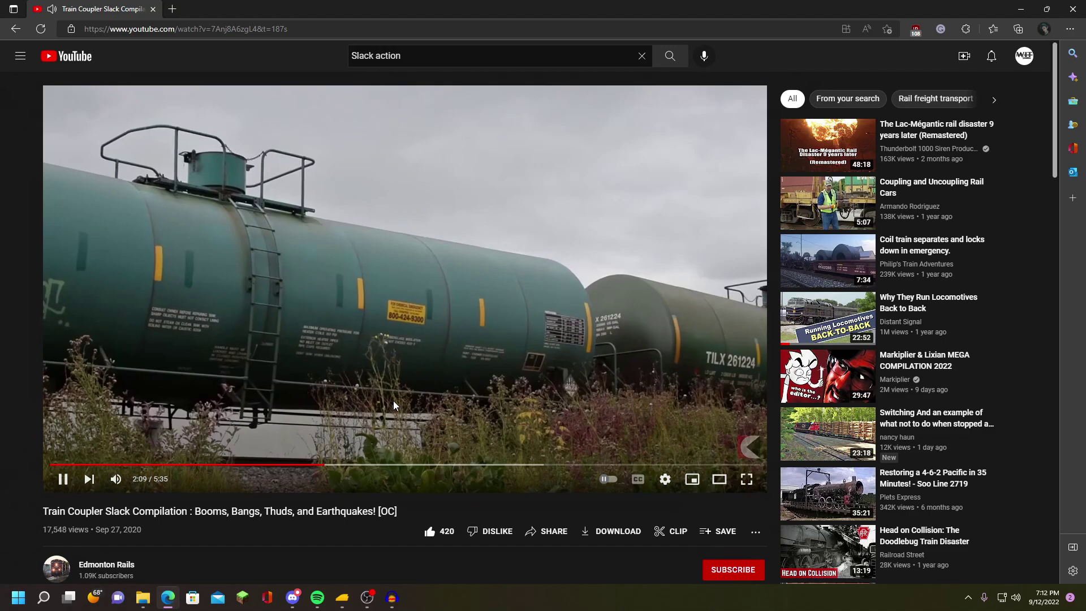
click(393, 402)
click(392, 599)
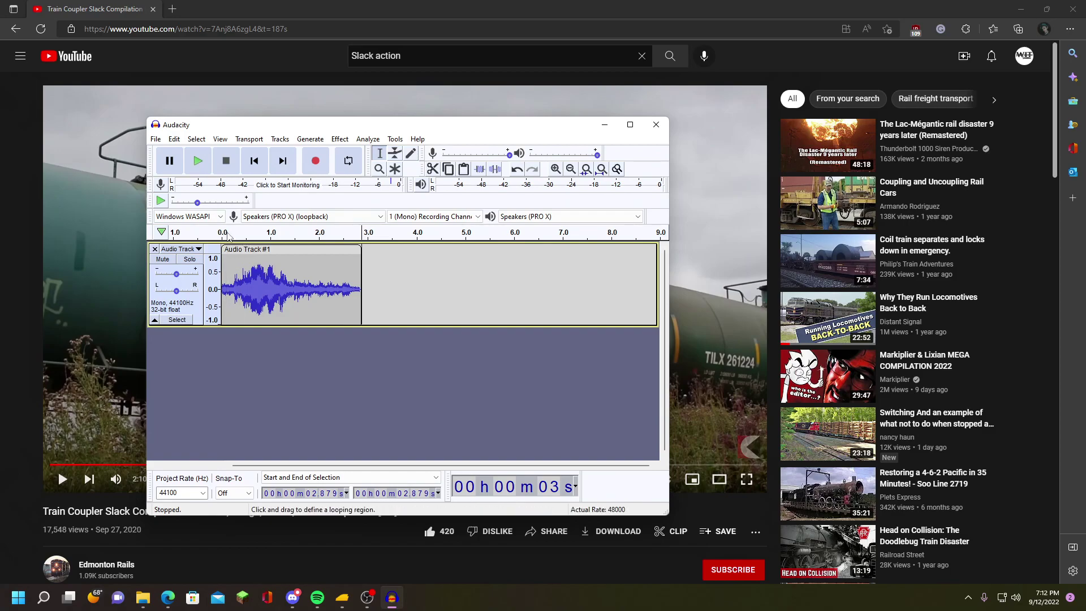
Select the entire trimmed clip and export it as a WAV file named Slack1.wav to the Desktop
click(229, 236)
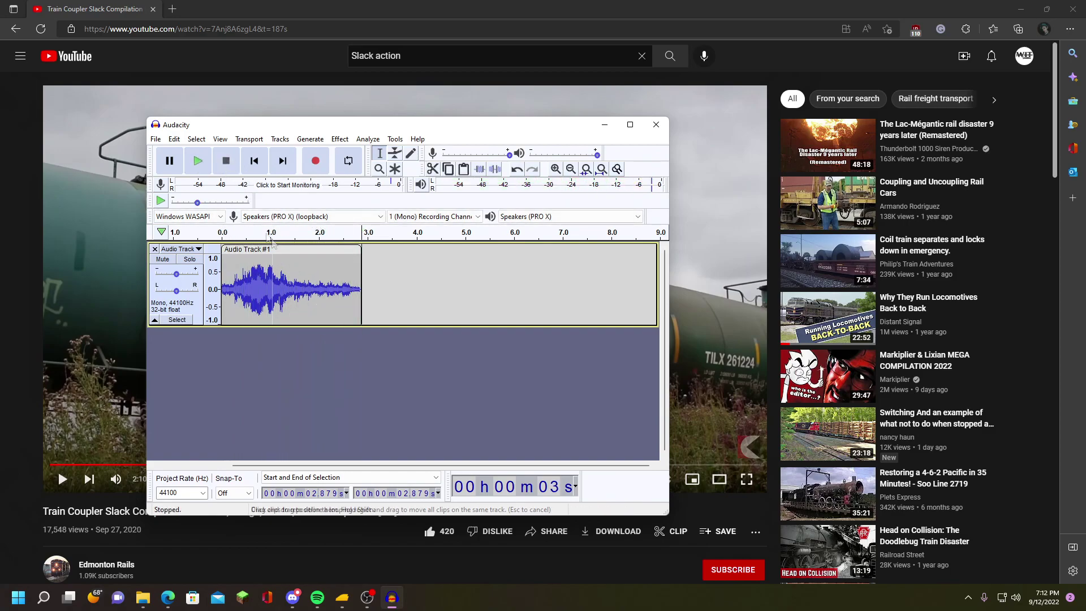
drag(361, 323, 220, 294)
click(158, 140)
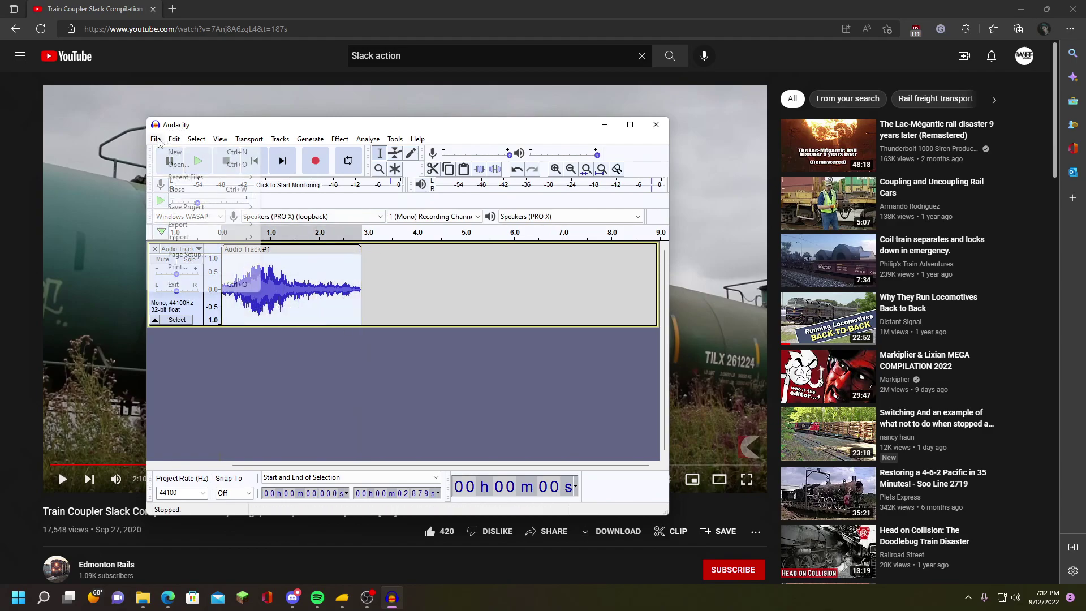
mouse_move(192, 226)
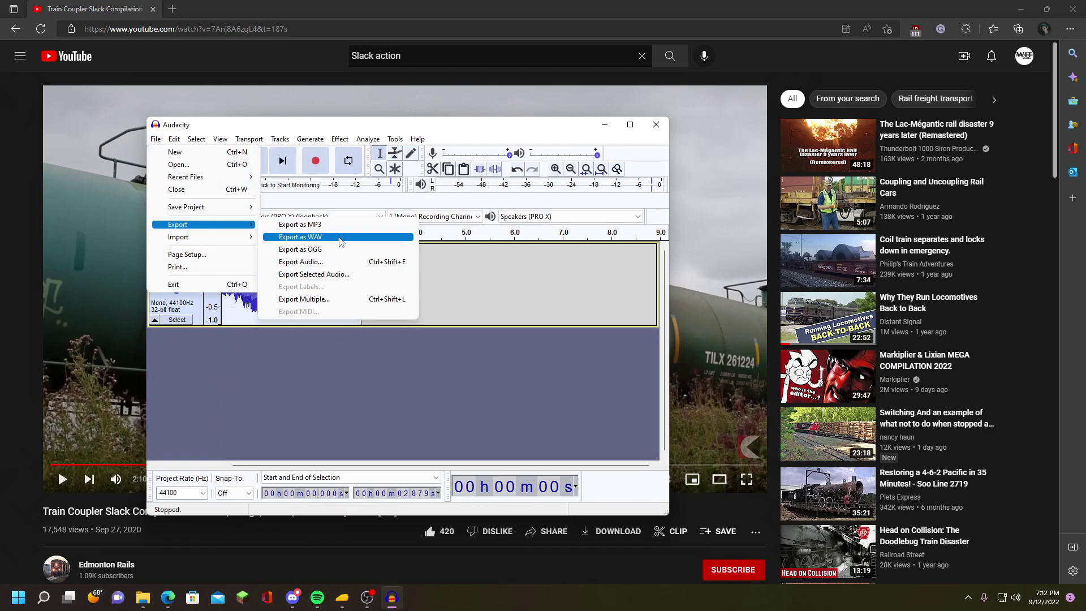
click(341, 238)
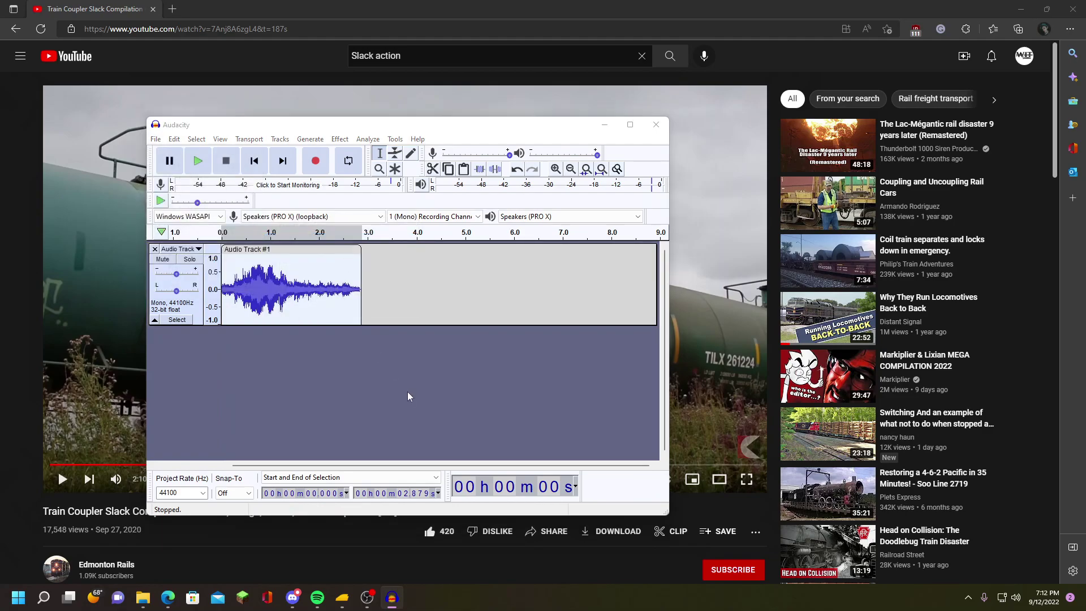
drag(349, 147, 591, 141)
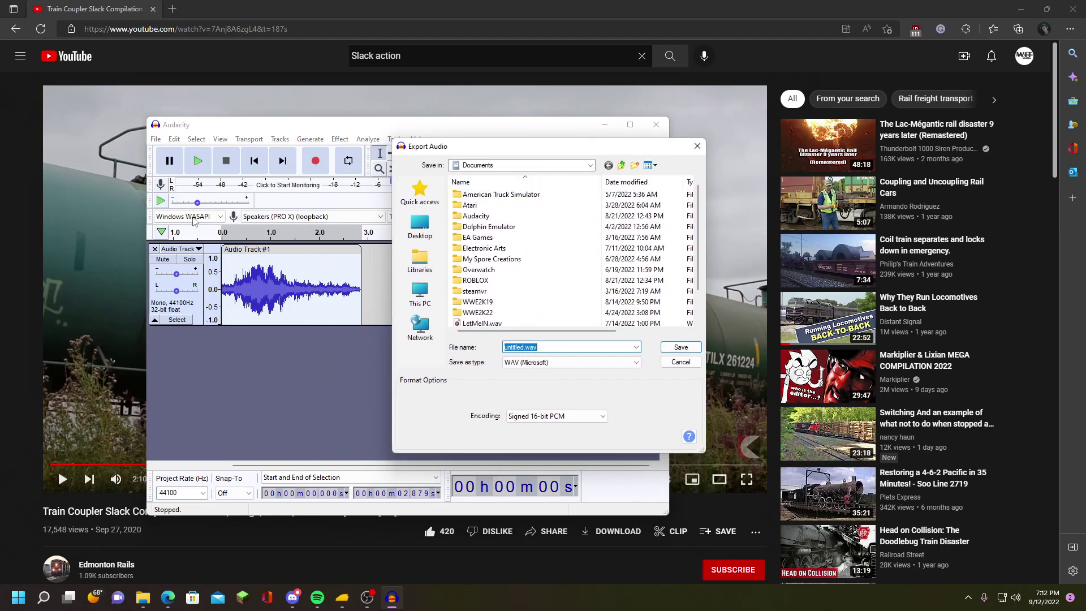
drag(506, 140, 686, 152)
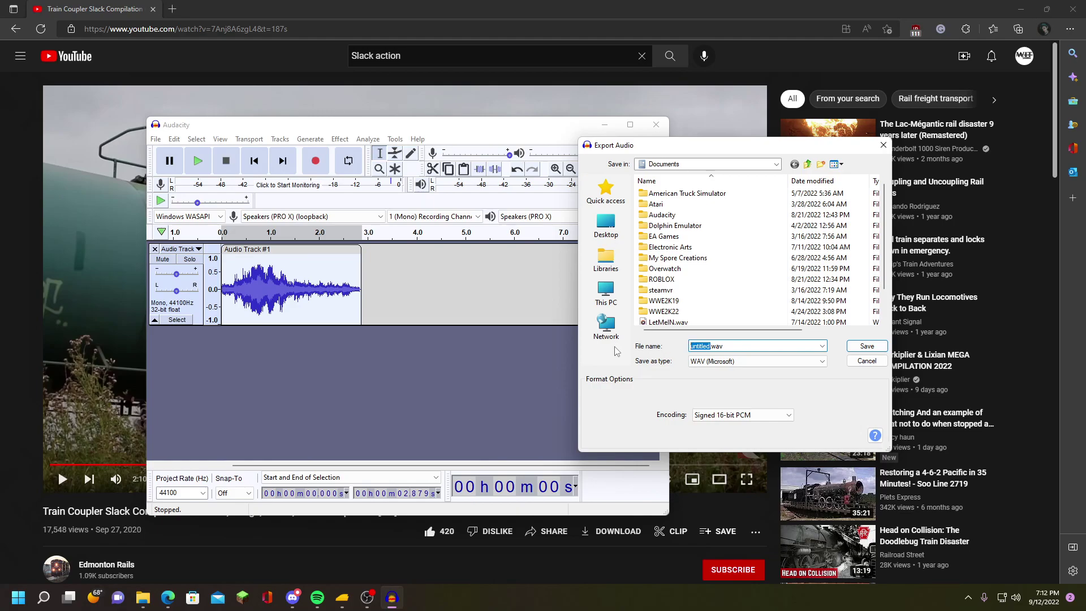
text(1)
click(605, 224)
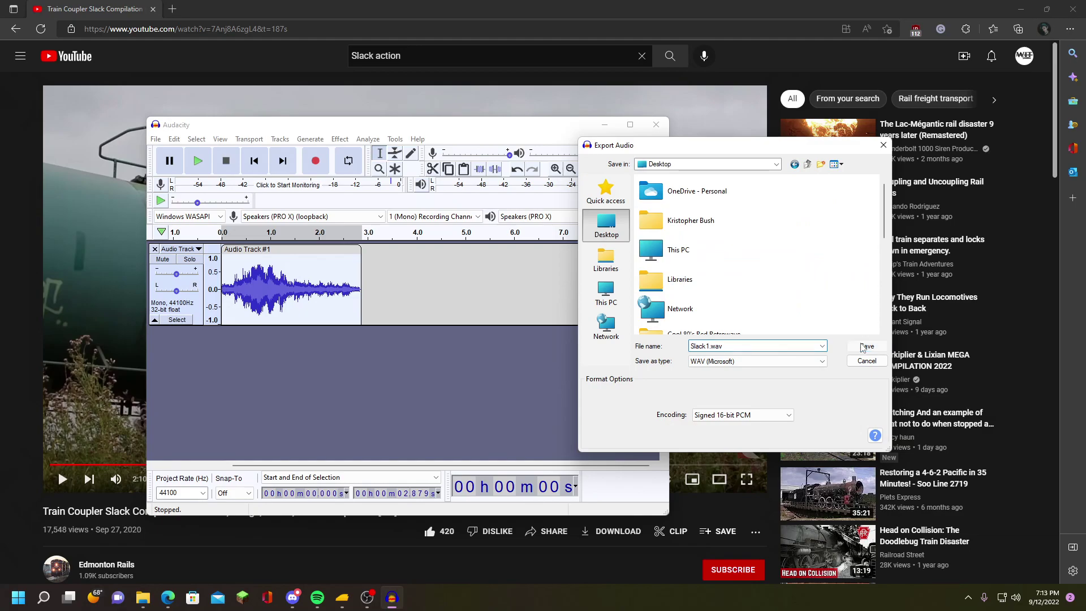
click(864, 346)
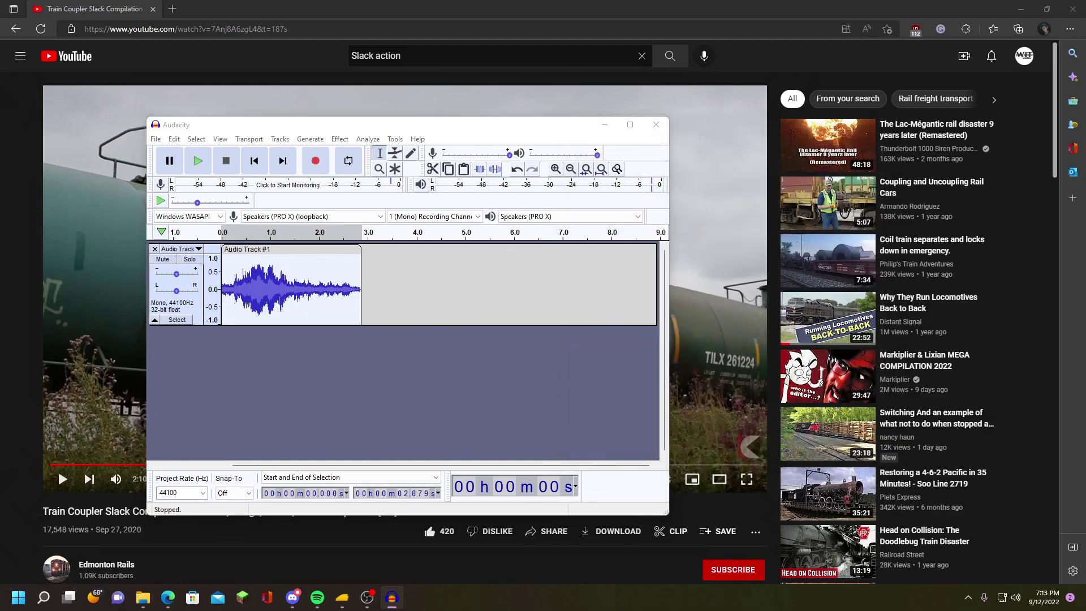
Close Audacity without saving the project, and clear desktop space around Slack1.wav and the Trainz launcher with the browser minimized
click(655, 125)
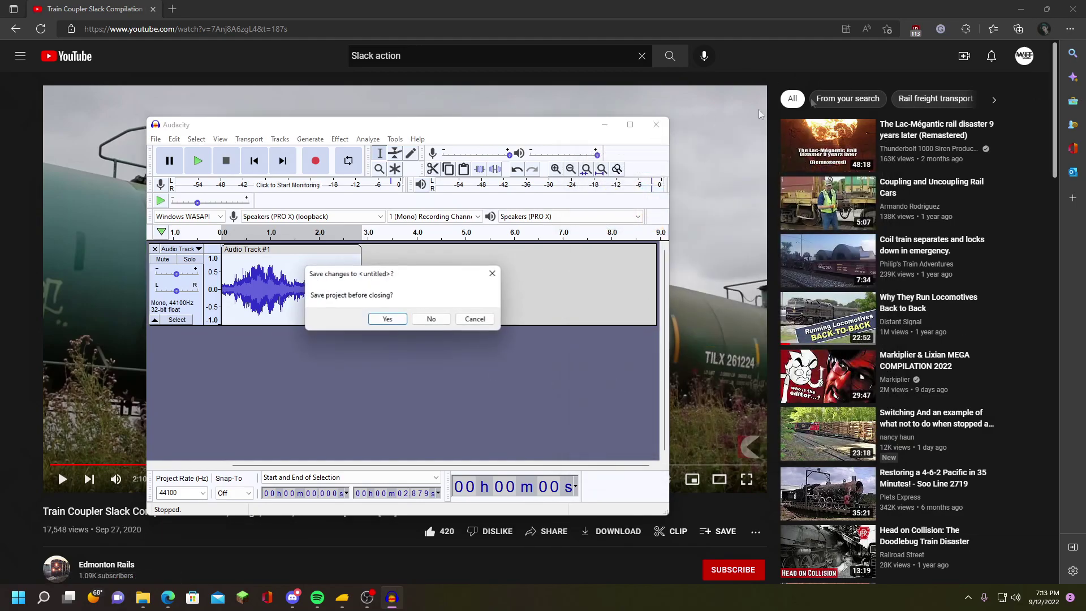
click(433, 320)
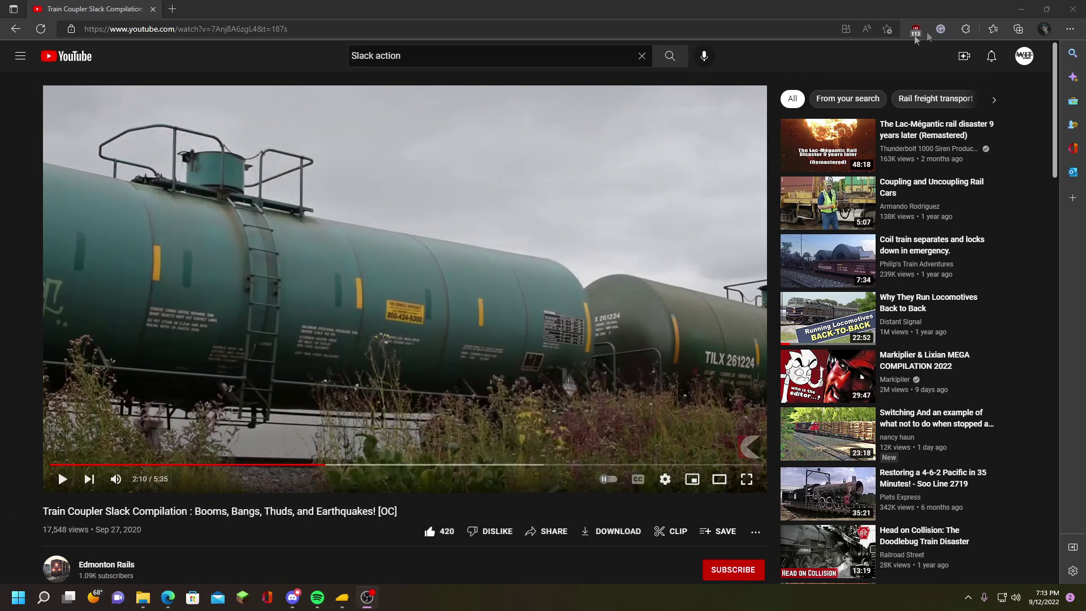
click(1022, 9)
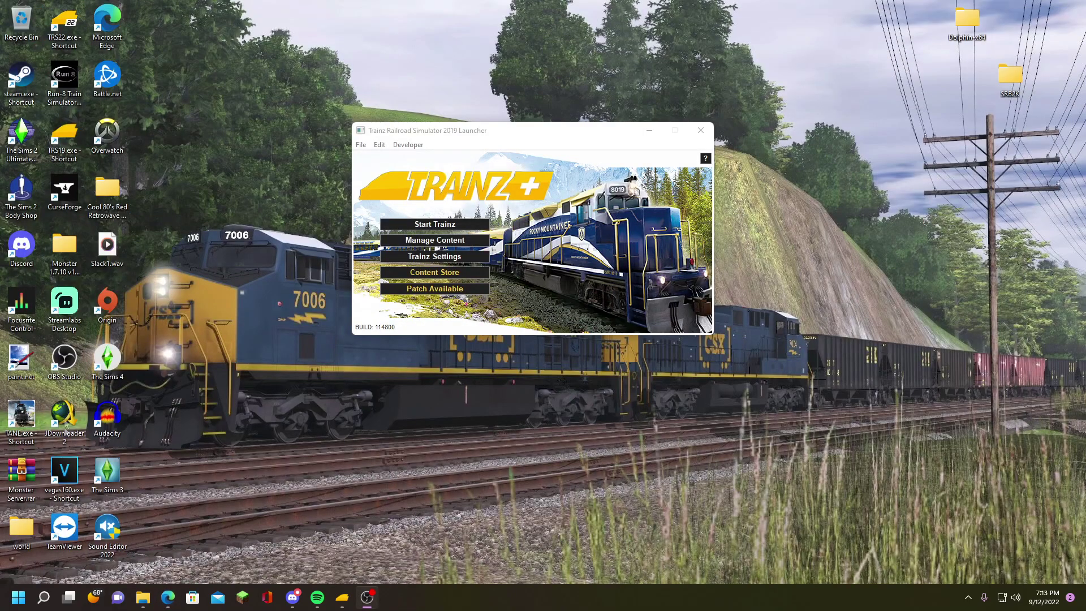
drag(107, 244, 279, 80)
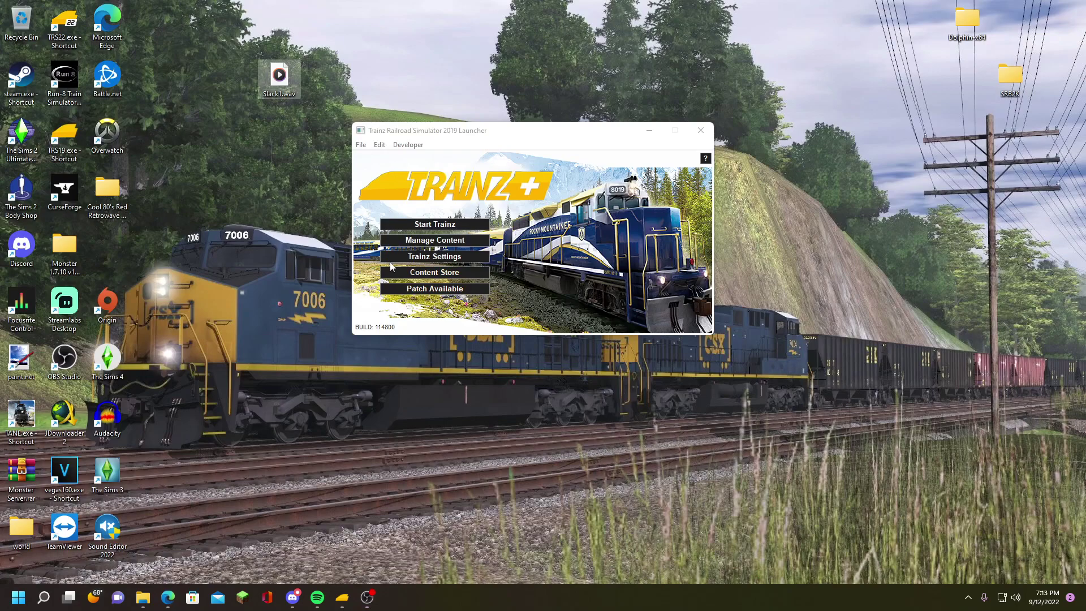
drag(487, 131, 685, 72)
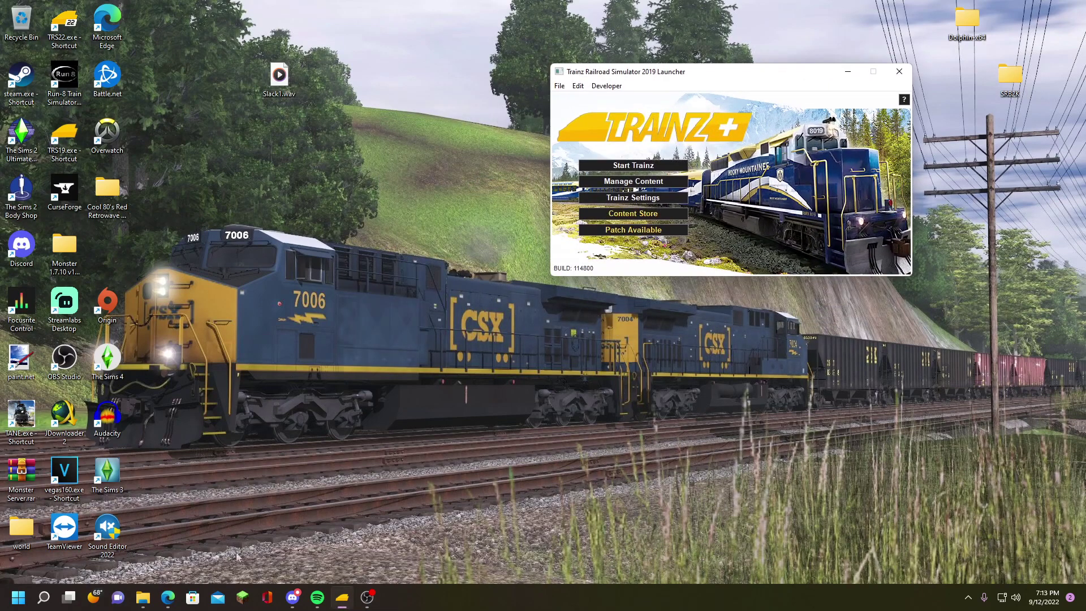
In File Explorer, open the N3V Games\Trainz Railroad Simulator 2019 folder on the 2tb ssd (E:) drive
click(142, 598)
scroll(248, 294, up, 2)
scroll(244, 316, down, 3)
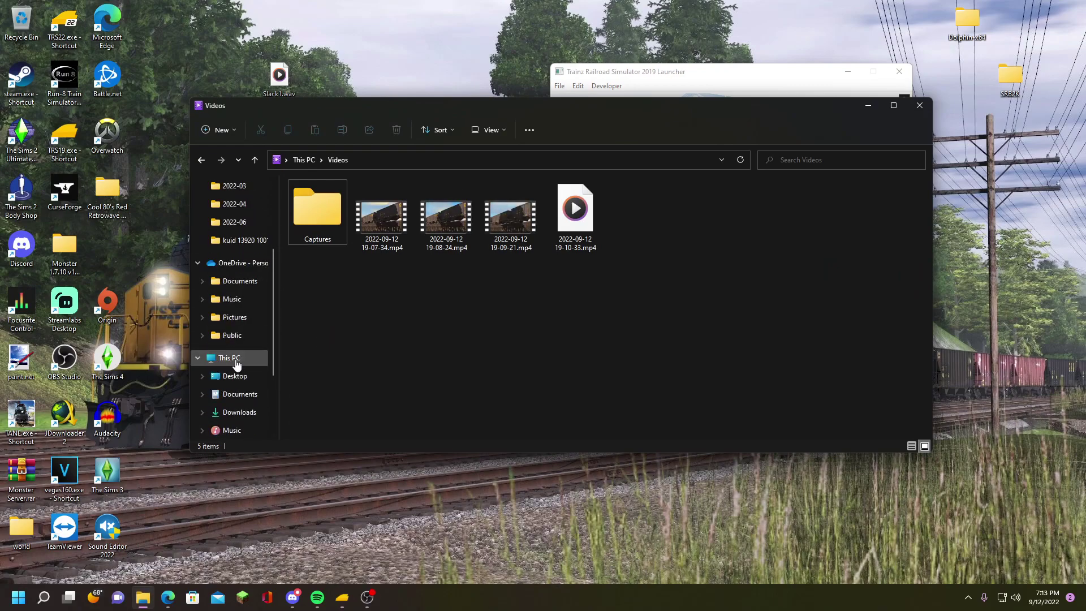
click(237, 364)
double_click(655, 299)
scroll(469, 308, down, 2)
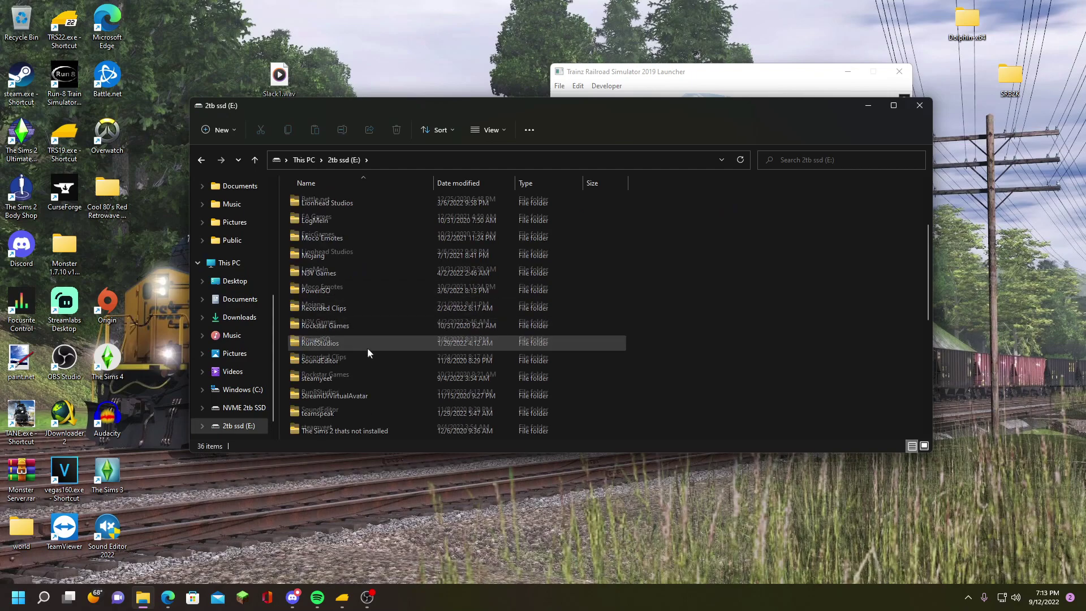
scroll(335, 382, down, 1)
scroll(346, 350, up, 2)
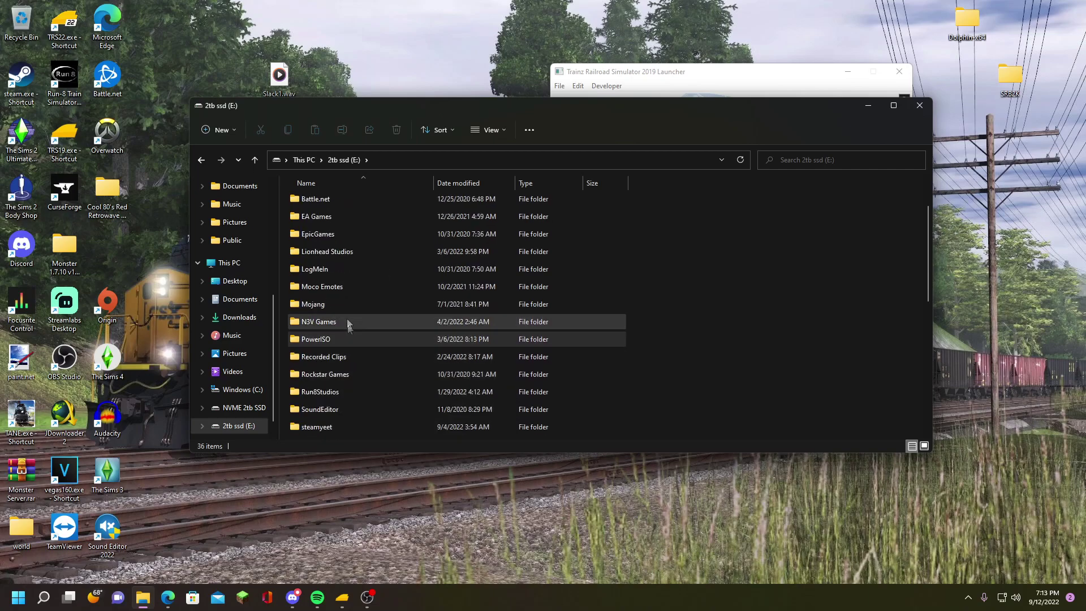
click(329, 328)
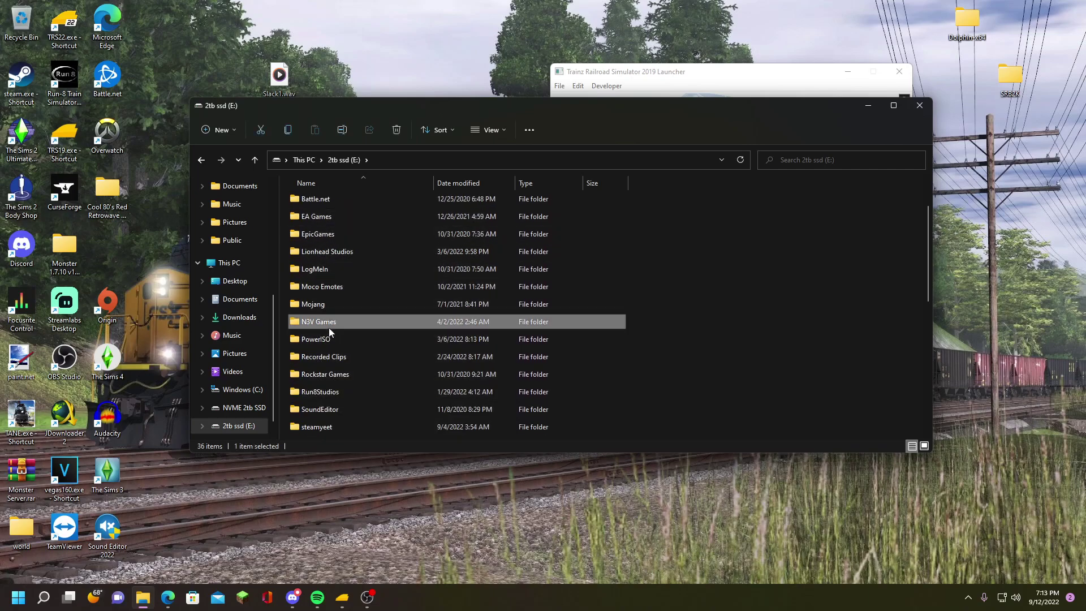
double_click(329, 327)
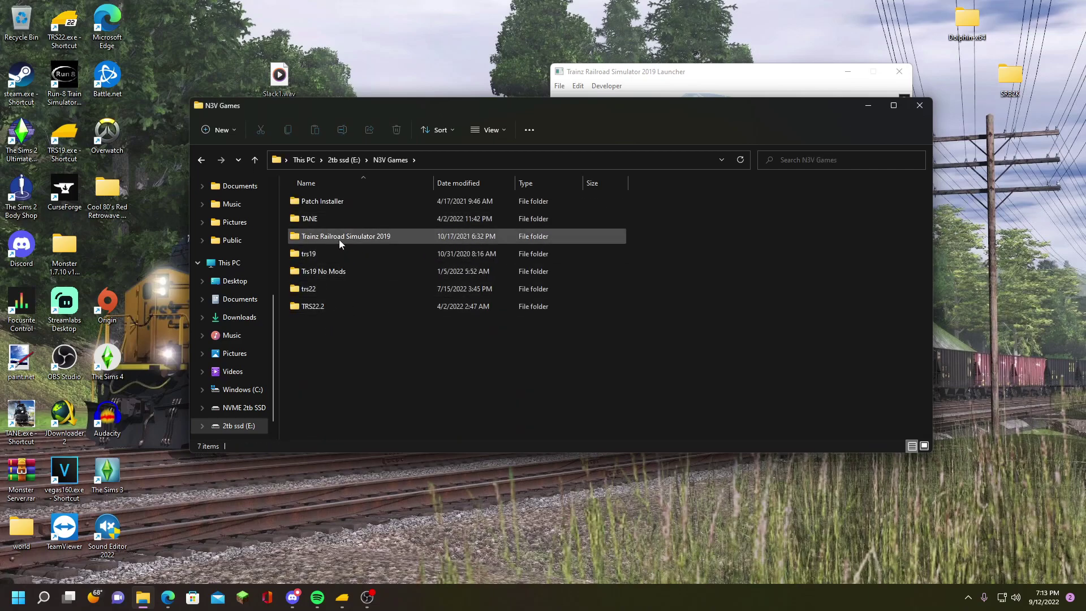
double_click(382, 236)
Rearrange the File Explorer and Trainz launcher windows so that Slack1.wav stays accessible on the desktop
drag(508, 107, 544, 119)
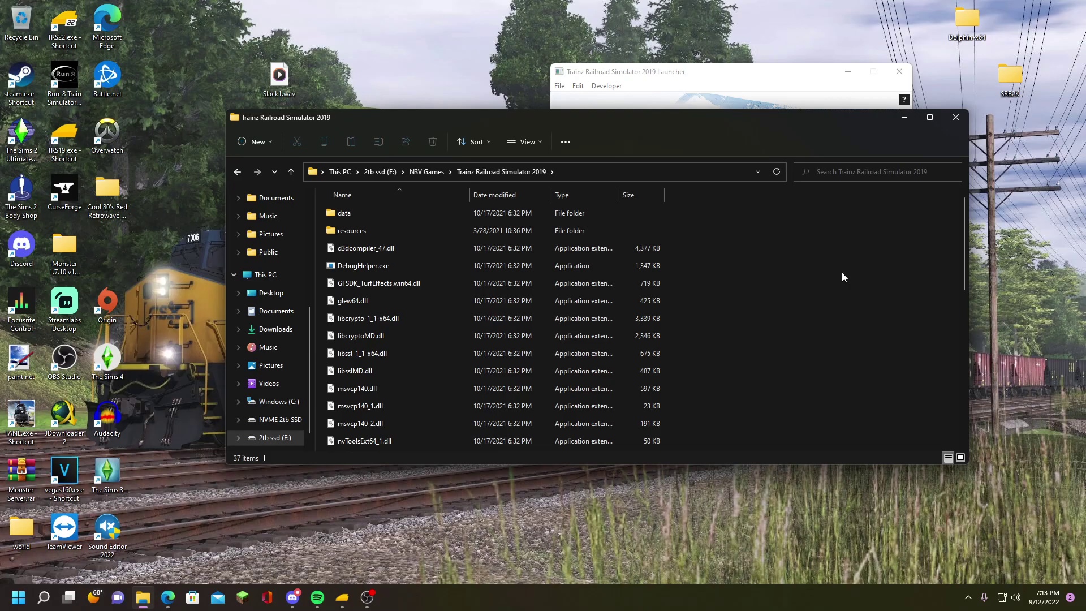
drag(517, 117, 438, 189)
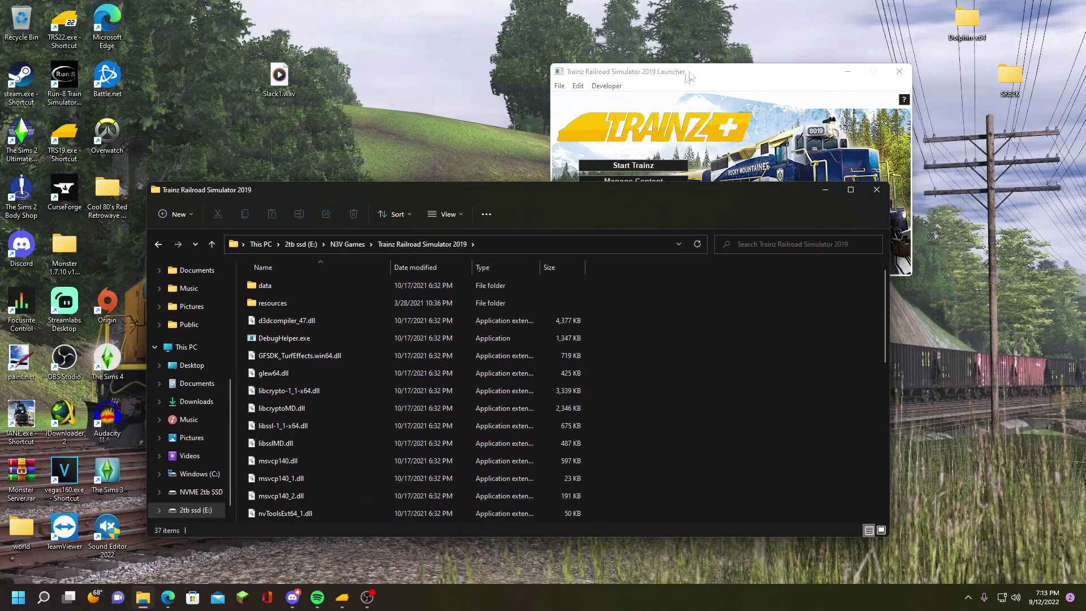
click(704, 74)
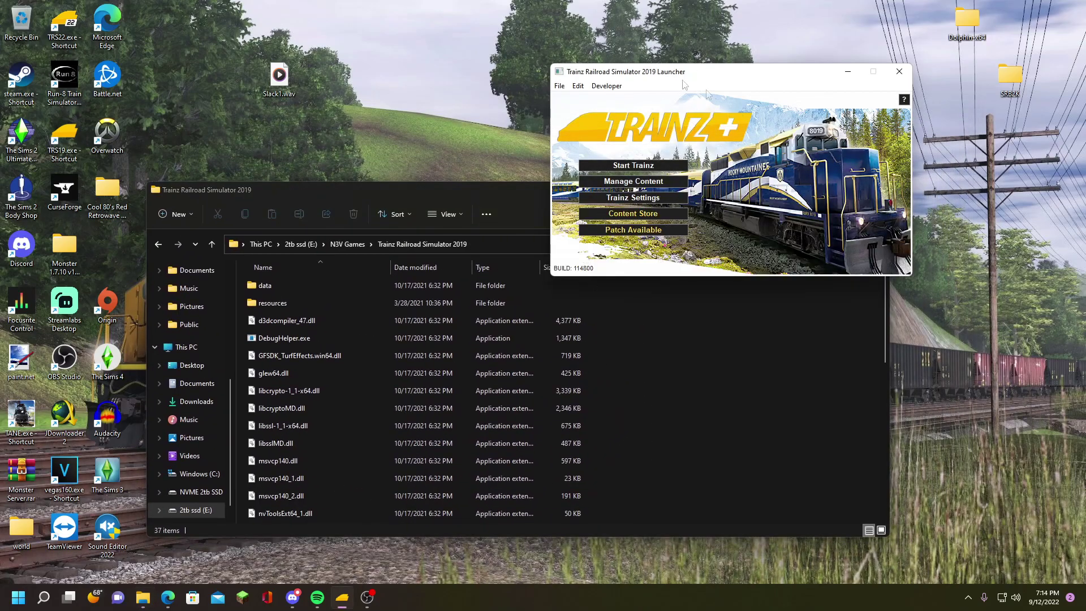
drag(700, 79, 734, 58)
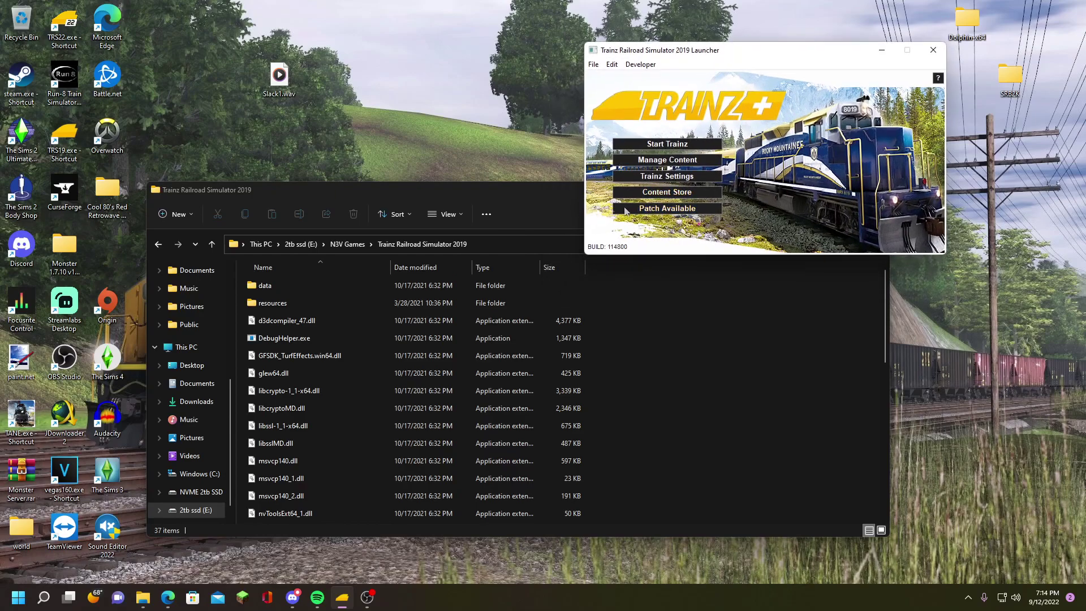
Bring the Trainz Railroad Simulator 2019 folder window to the front and search it for "slack"
click(532, 190)
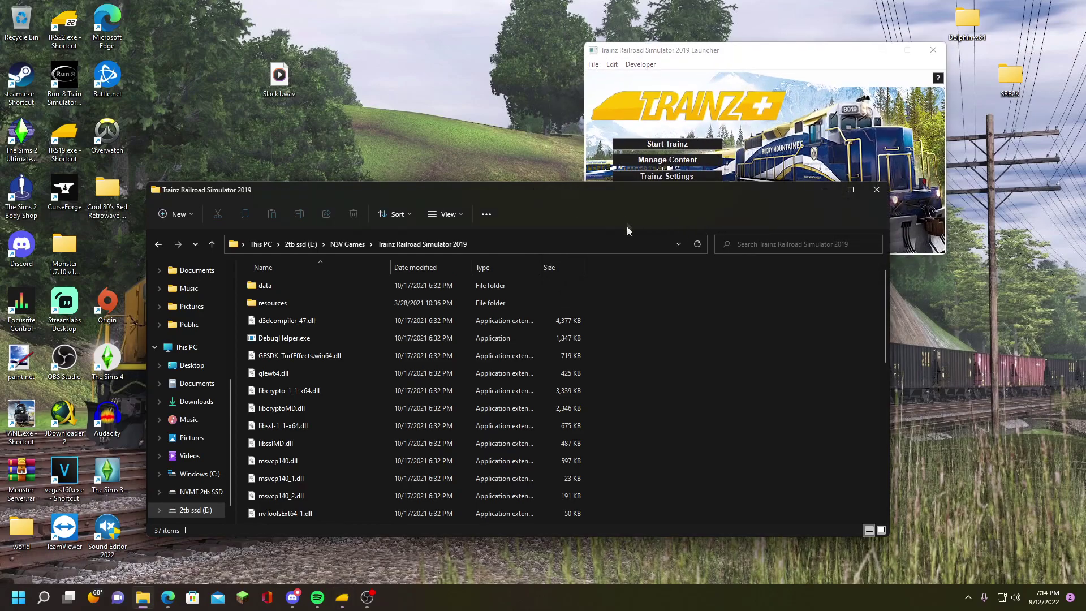
drag(612, 195, 565, 138)
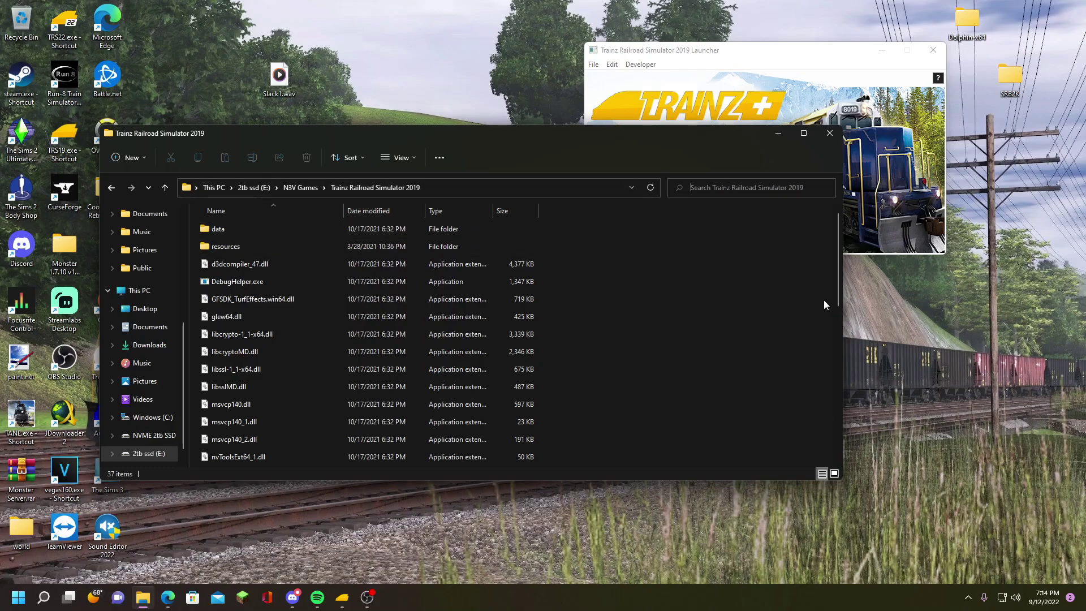
text(slack)
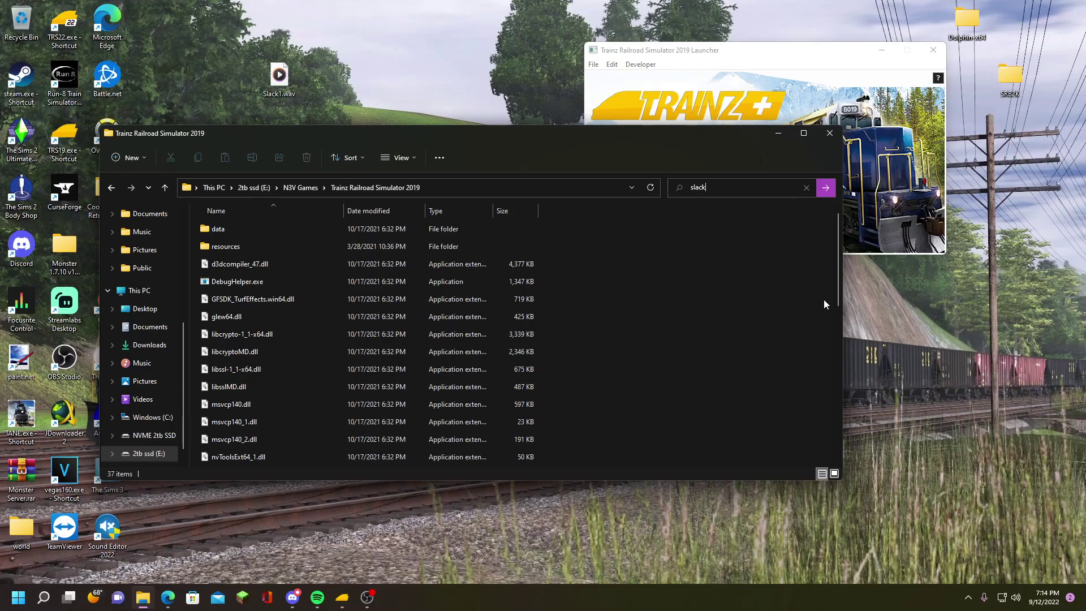
key(Return)
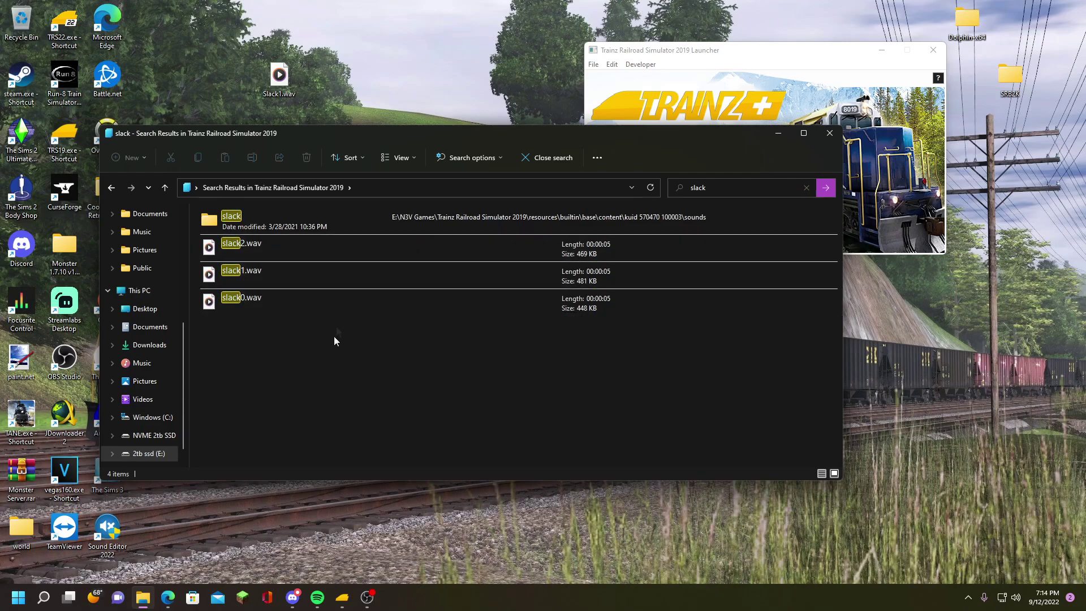
right_click(340, 283)
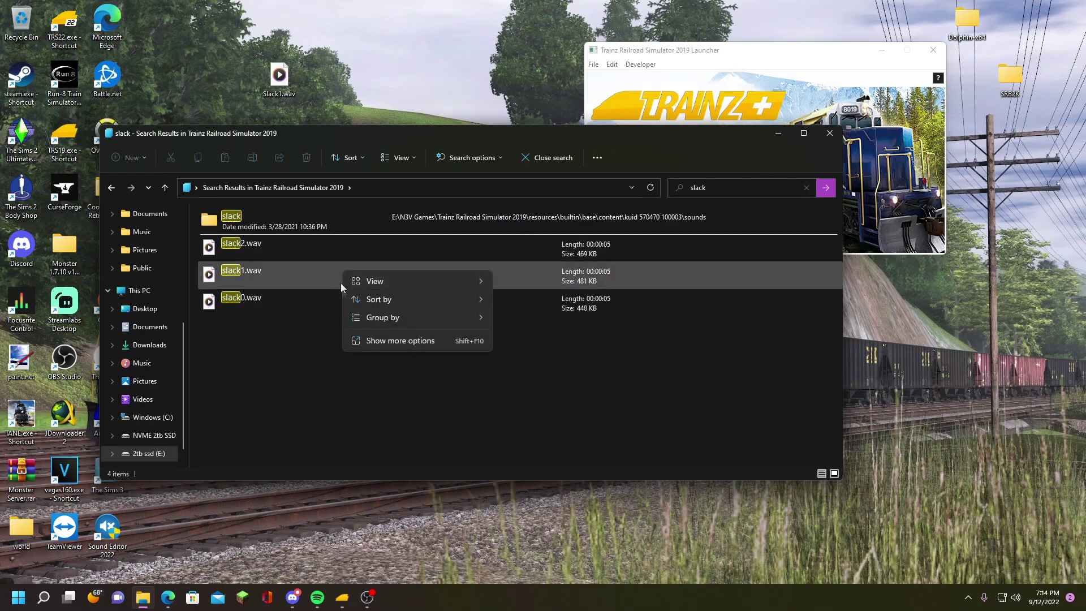
click(375, 340)
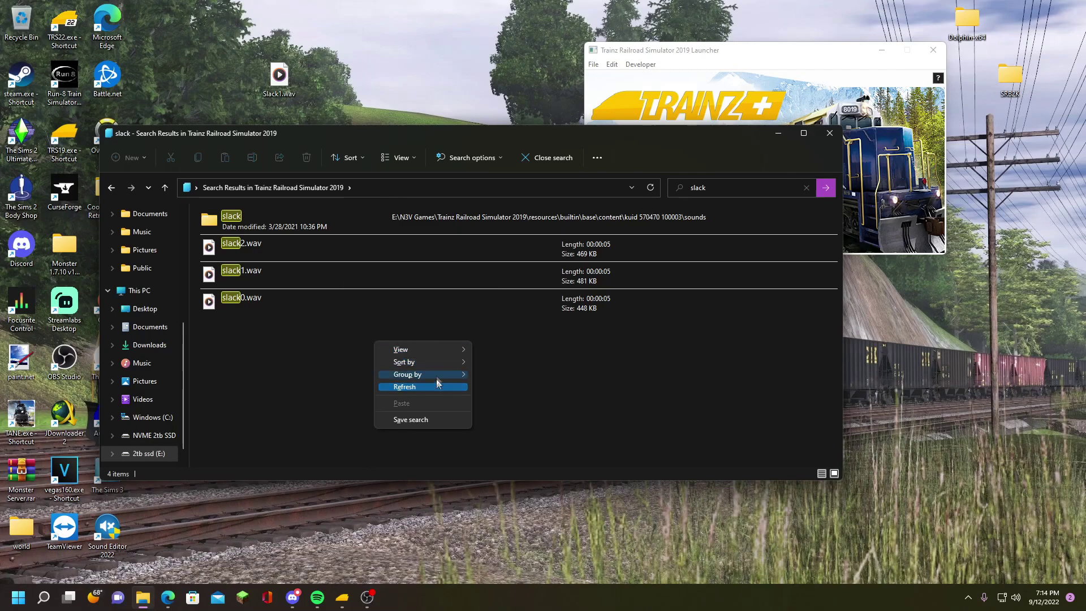
mouse_move(437, 350)
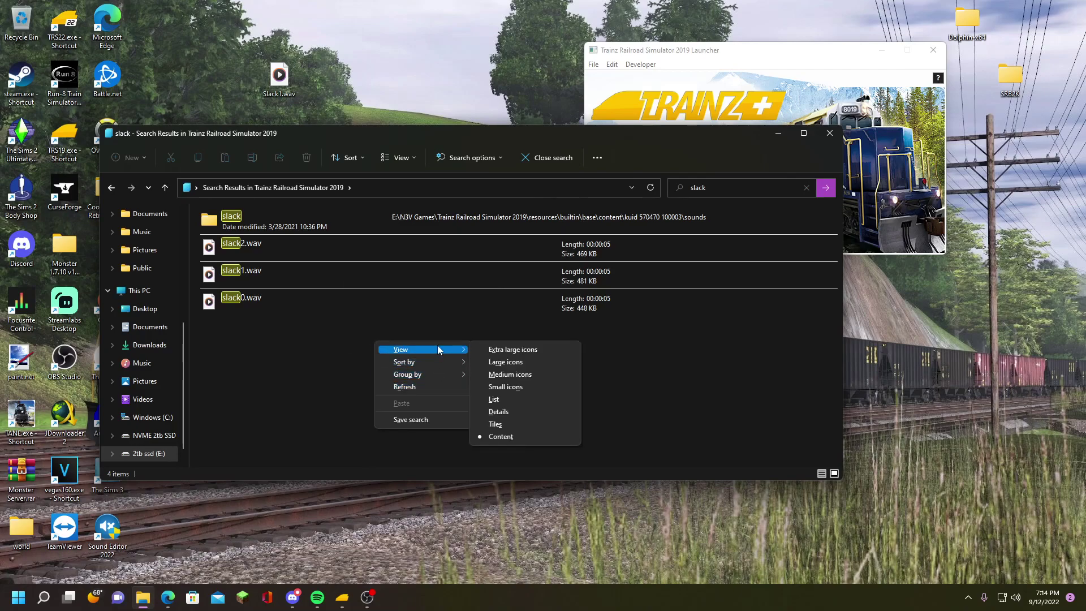
click(319, 232)
Open the slack folder from the search results and play its slack0.wav, slack1.wav and slack2.wav sounds in turn
double_click(319, 226)
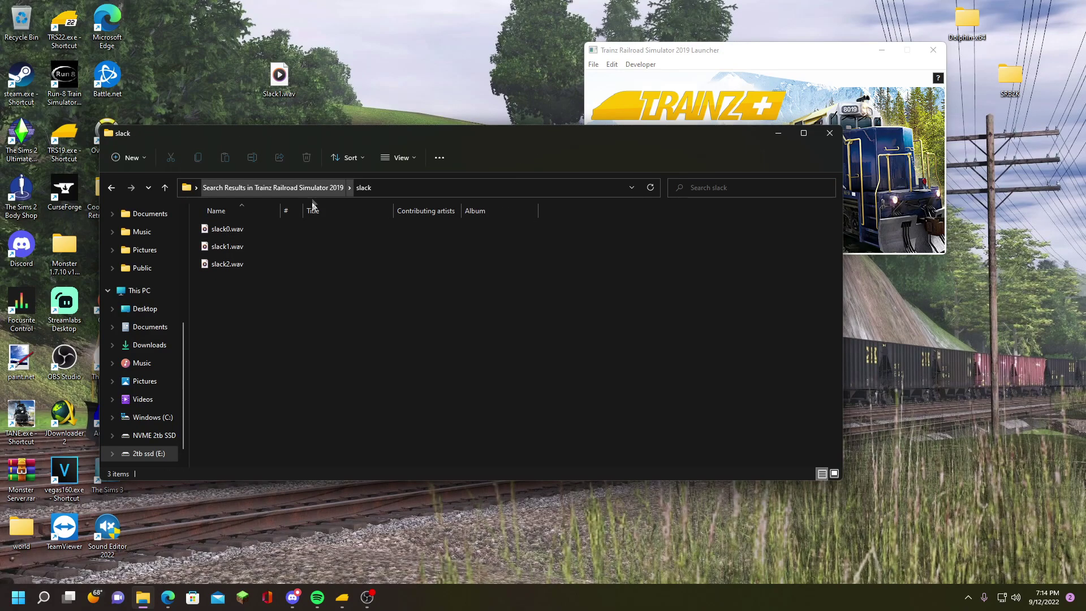
double_click(292, 231)
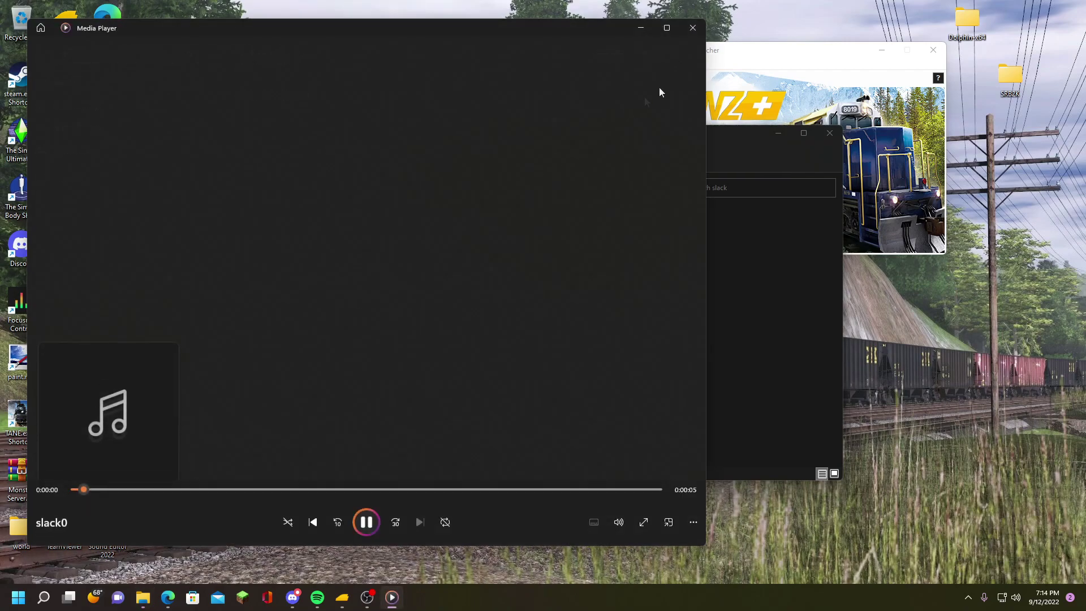
click(693, 30)
double_click(302, 246)
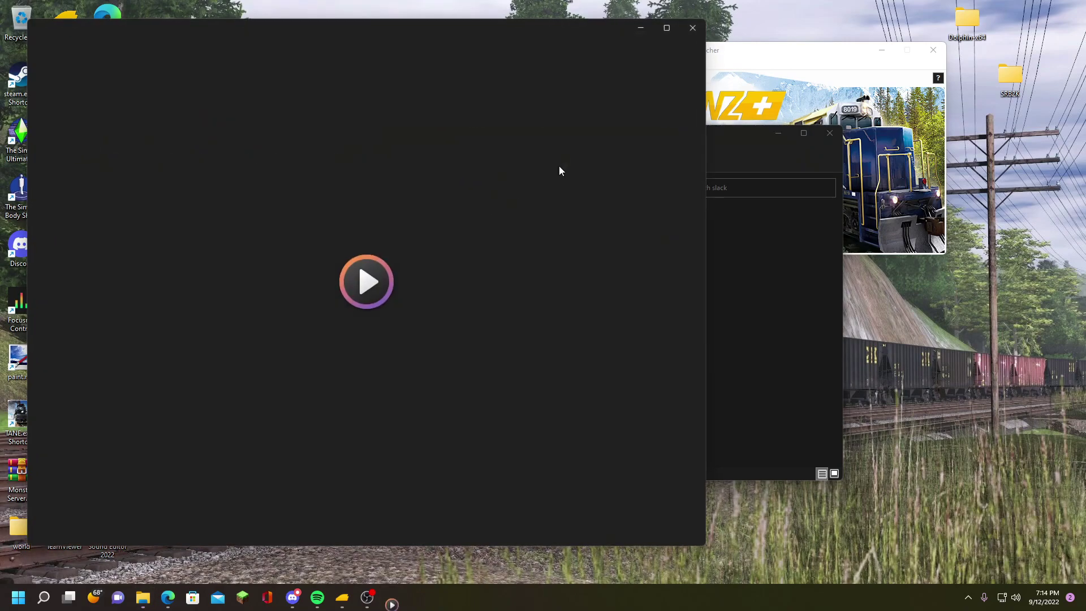
click(686, 31)
double_click(285, 261)
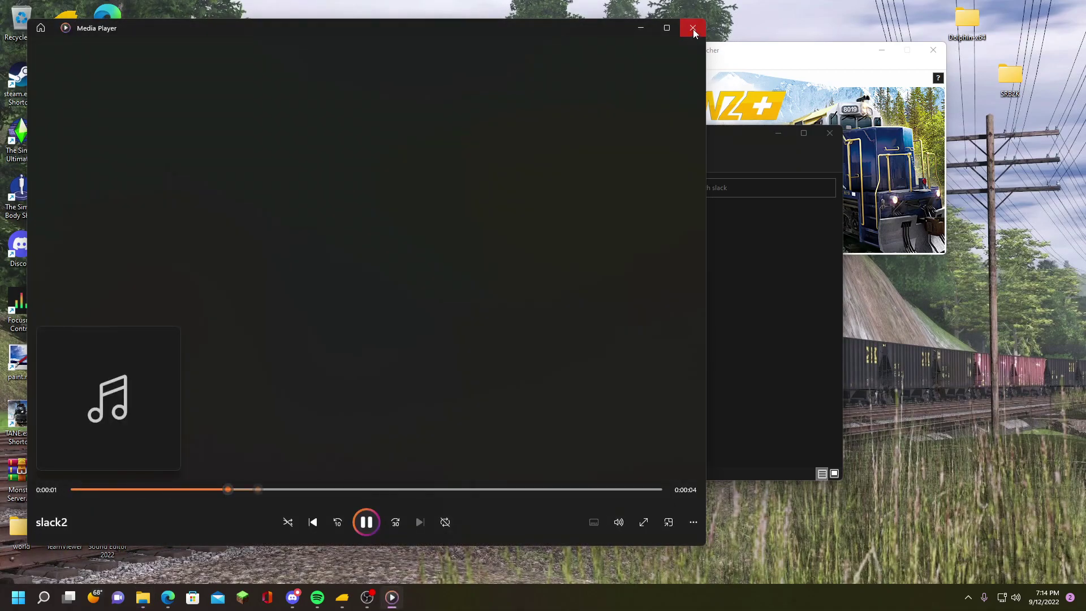
click(692, 29)
Replay the original slack sounds, including slack0.wav, and play the recorded Slack1.wav from the desktop to compare them
double_click(330, 249)
click(693, 28)
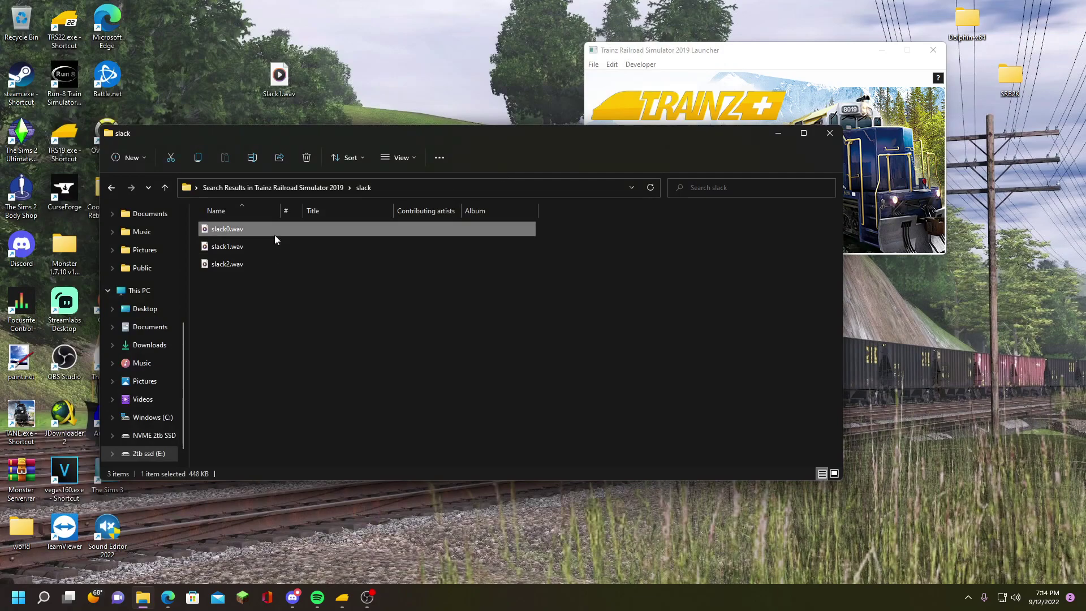
double_click(273, 235)
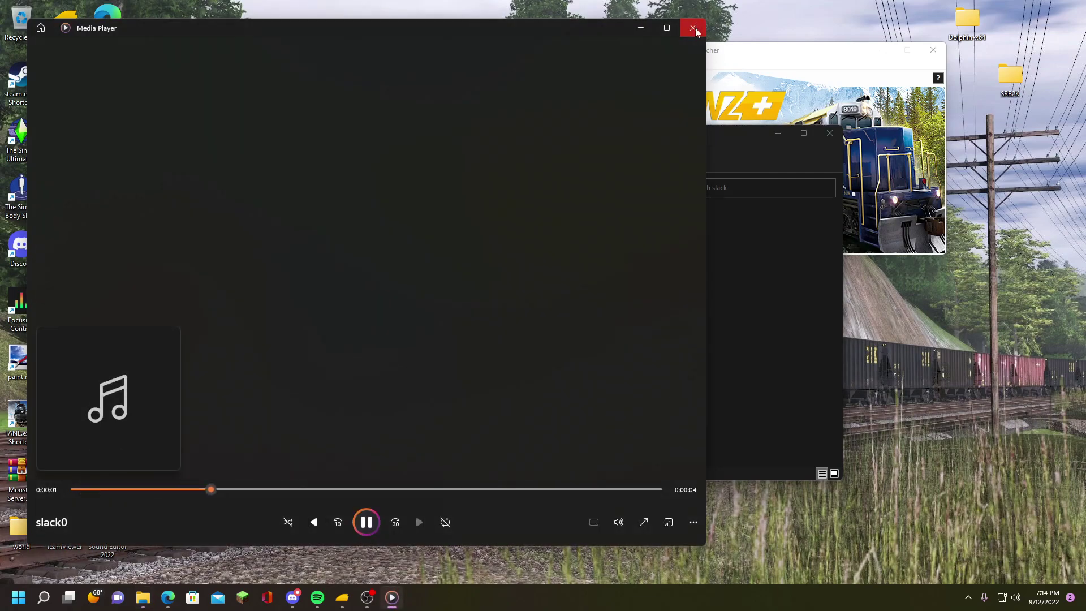
click(692, 29)
double_click(274, 252)
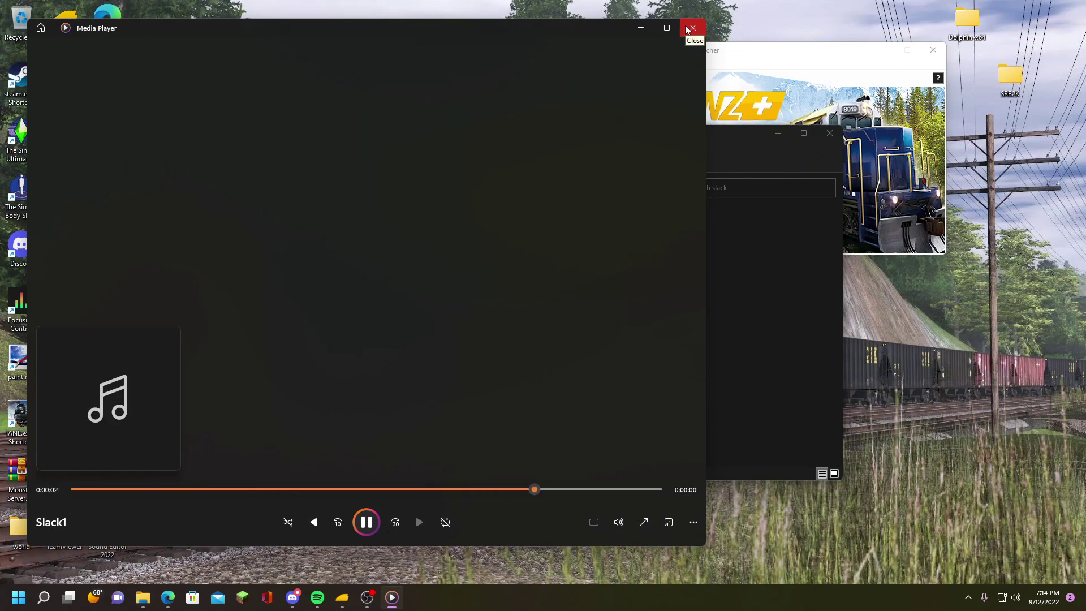
click(688, 29)
Rename the desktop file Slack1.wav to slack0.wav and copy it into the slack folder, replacing the original slack0.wav
right_click(275, 96)
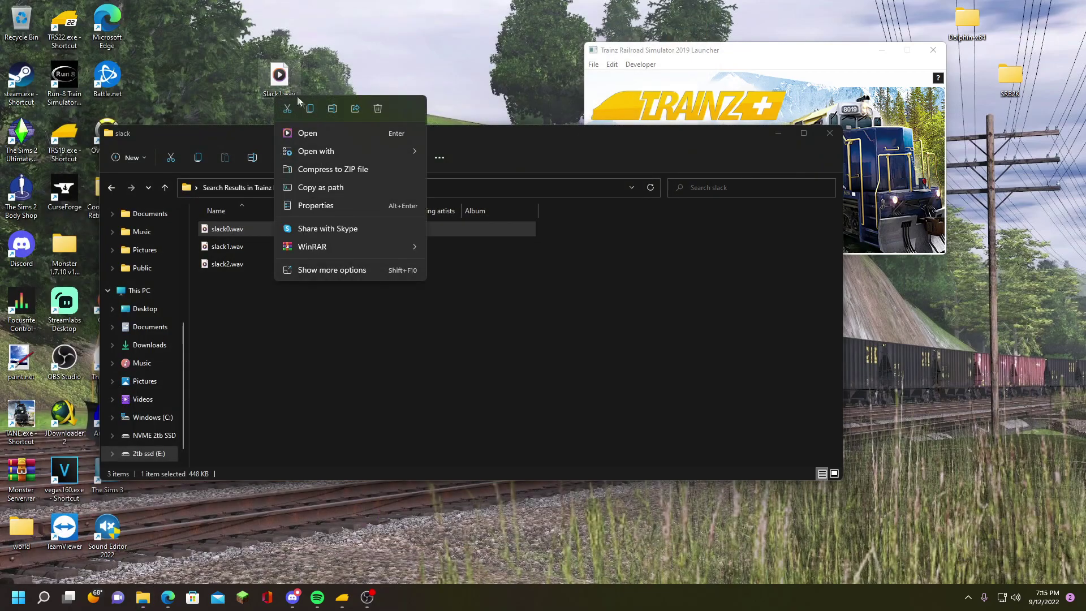
click(332, 109)
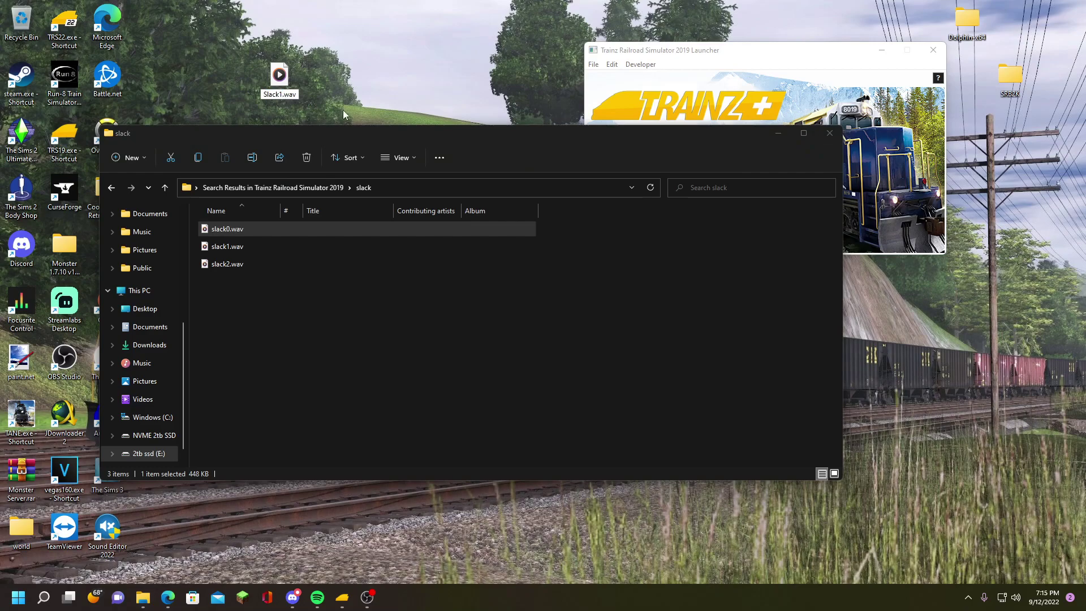
key(BackSpace)
key(BackSpace)
key(BackSpace)
key(BackSpace)
key(BackSpace)
key(BackSpace)
text(slack0)
key(Return)
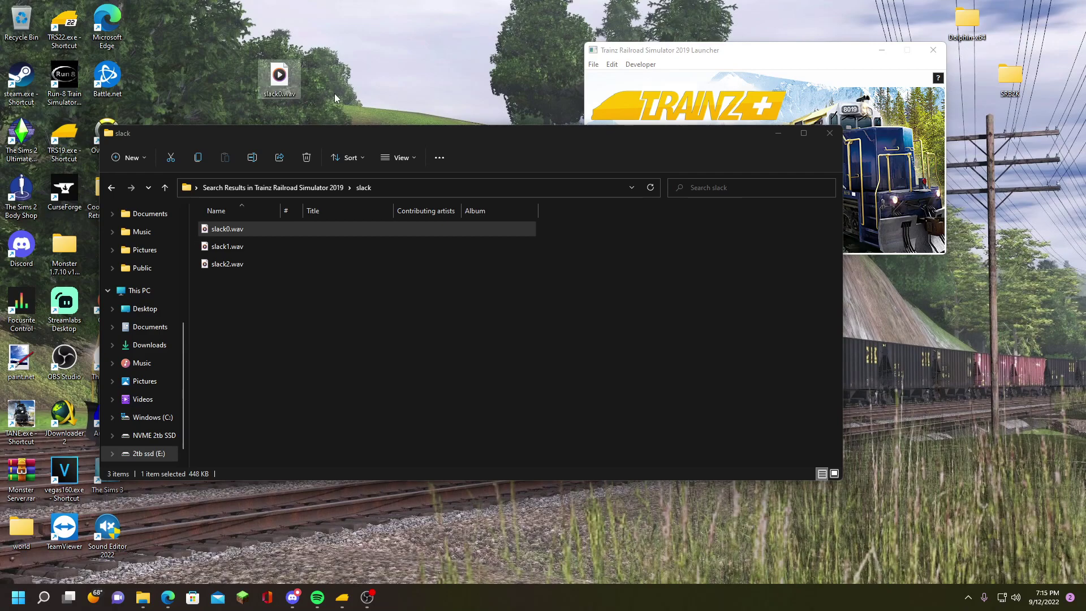
drag(279, 77, 606, 305)
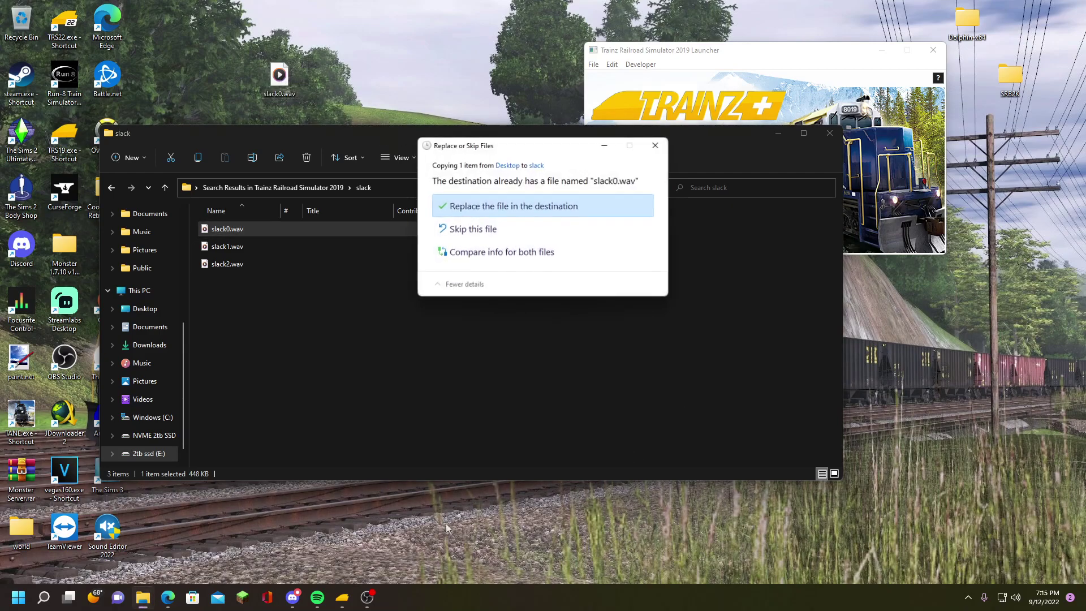
click(475, 207)
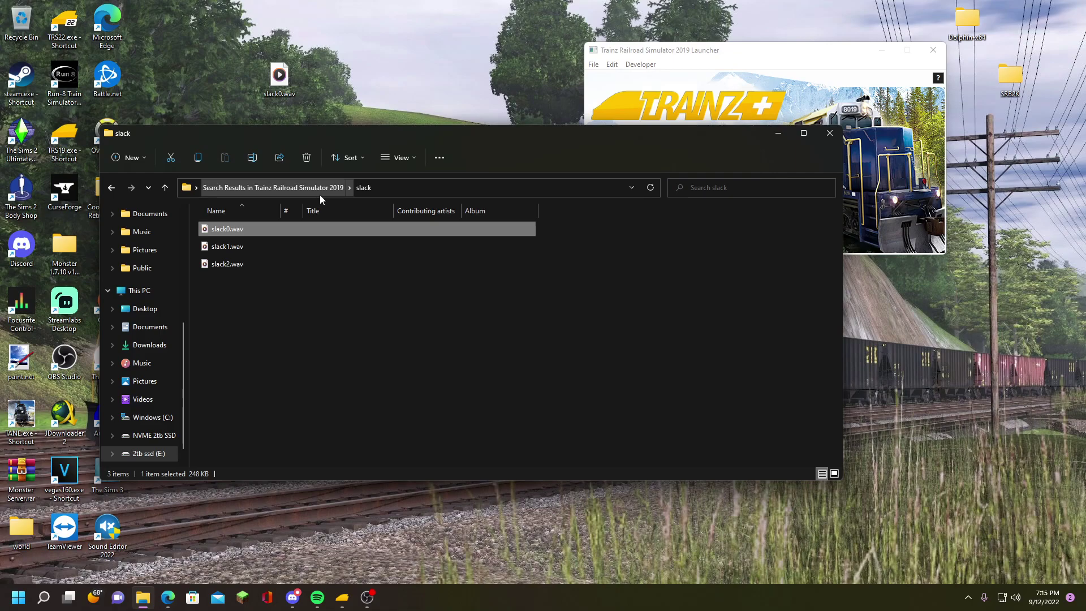
Play slack1.wav, the replaced slack0.wav and slack2.wav in the slack folder to check them, and close the folder window
click(268, 245)
double_click(267, 242)
click(690, 27)
click(243, 231)
double_click(243, 232)
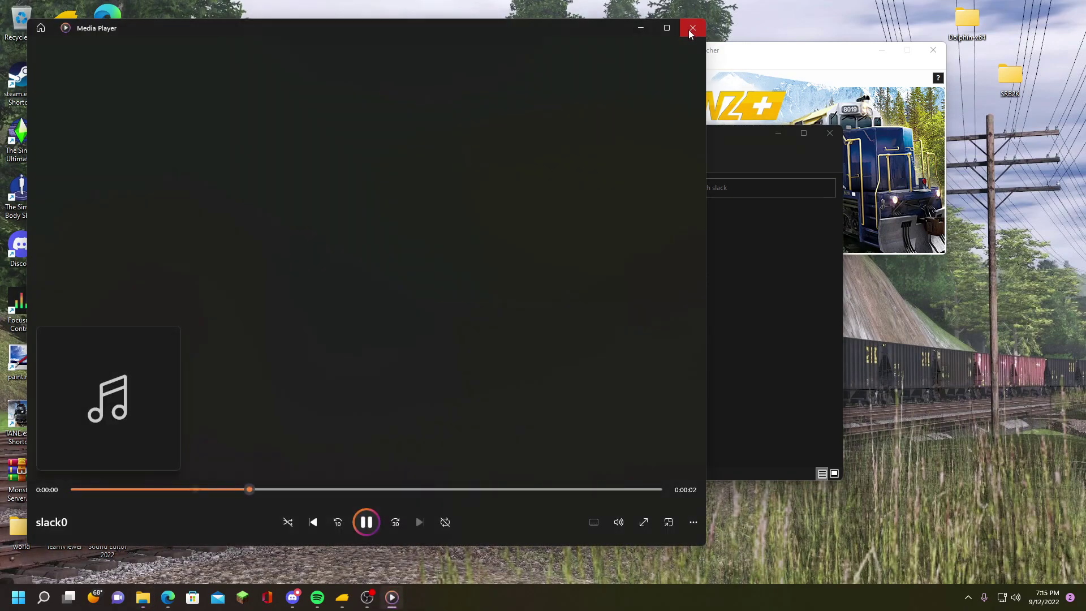
click(691, 27)
double_click(237, 259)
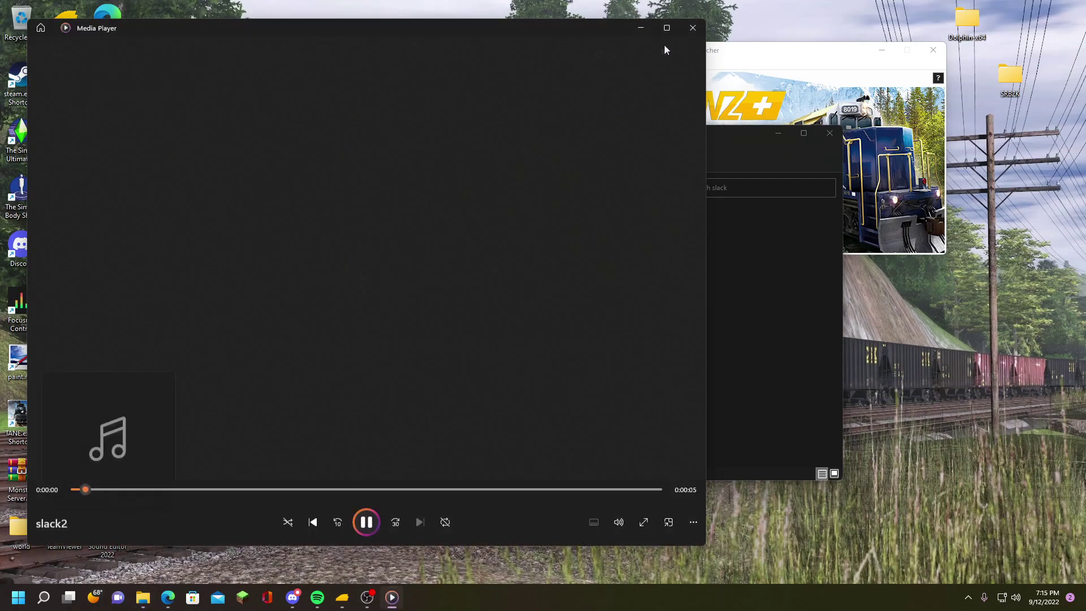
click(693, 33)
click(830, 134)
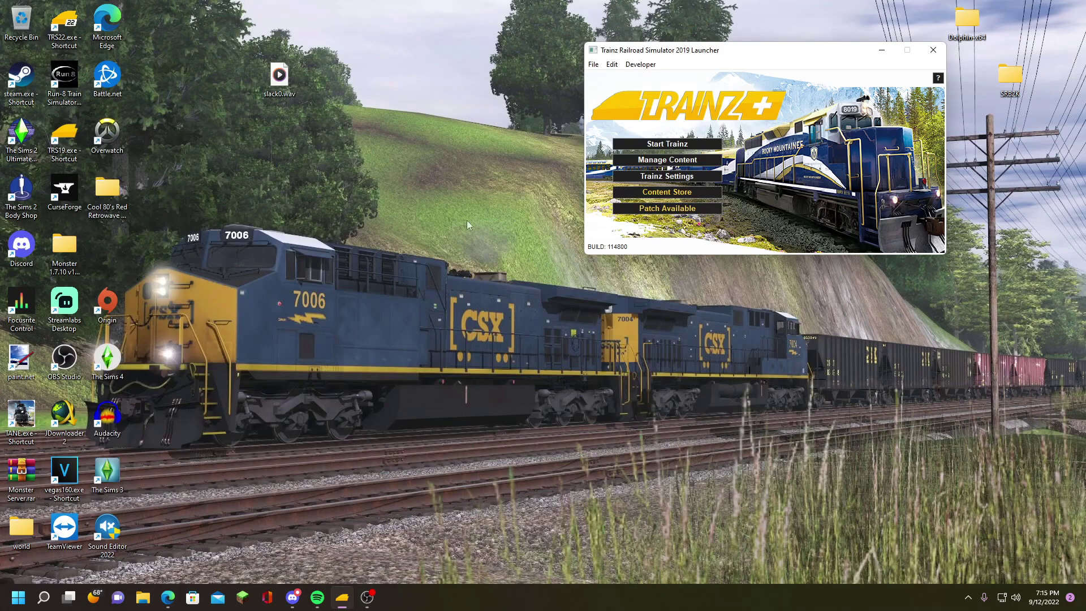
Empty the Recycle Bin to permanently delete the leftover slack0.wav from the desktop
right_click(34, 33)
click(56, 51)
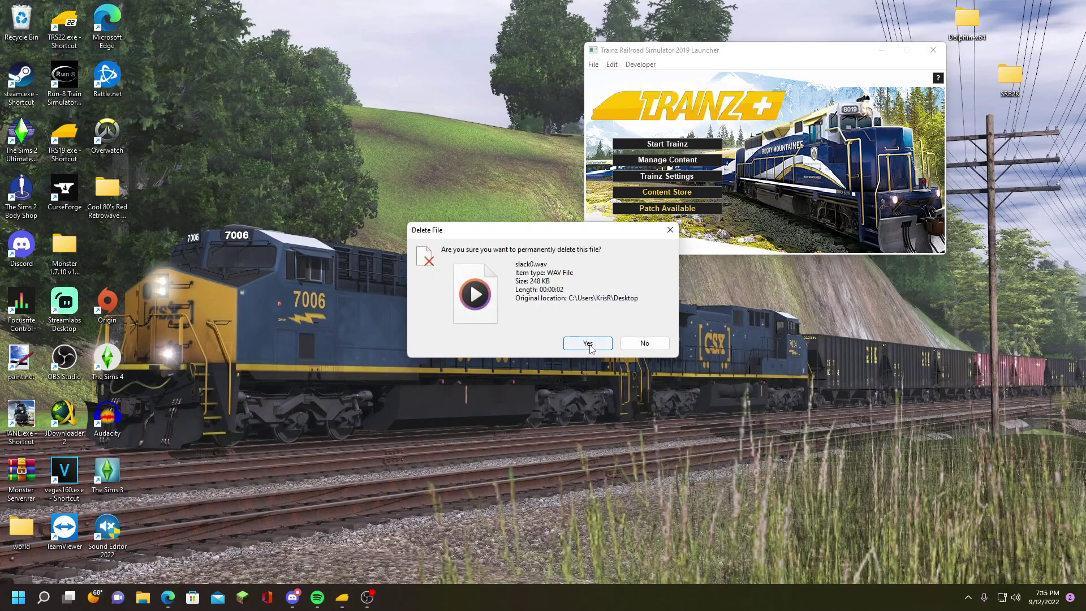
click(584, 341)
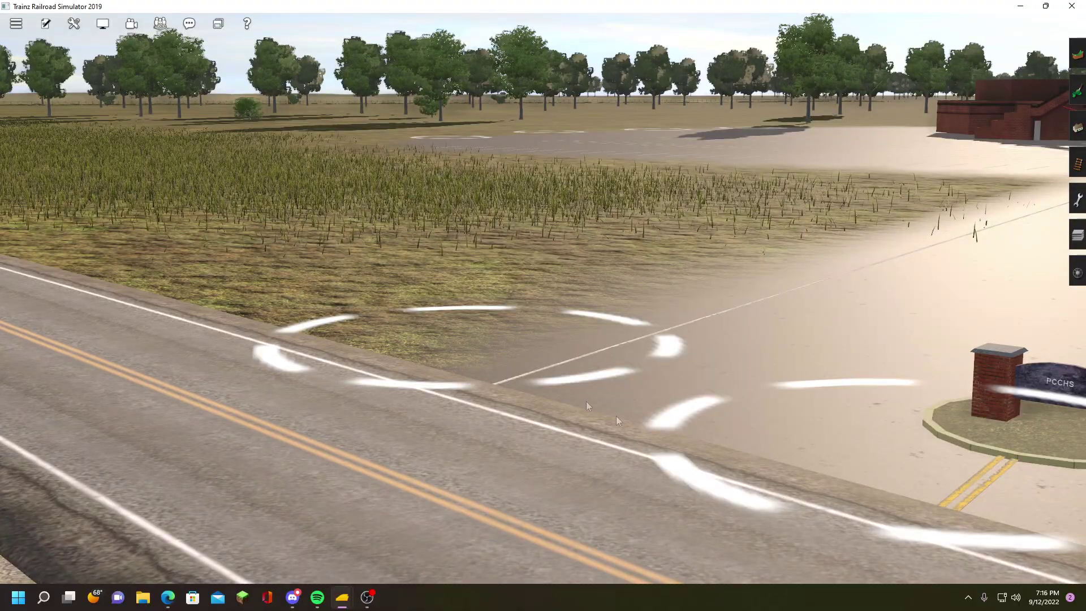
Open the train placement tools with CSX AC4400CW YN2 4-9 selected and find a clear stretch of double track
scroll(586, 401, down, 5)
key(Left)
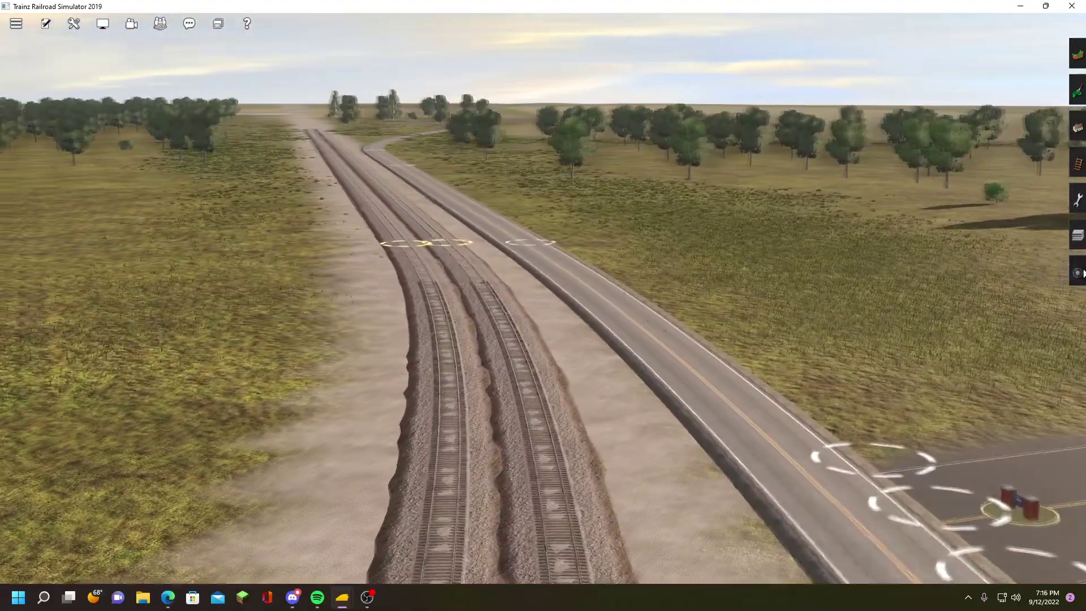
click(1077, 273)
key(Left)
right_click(495, 203)
right_click(560, 212)
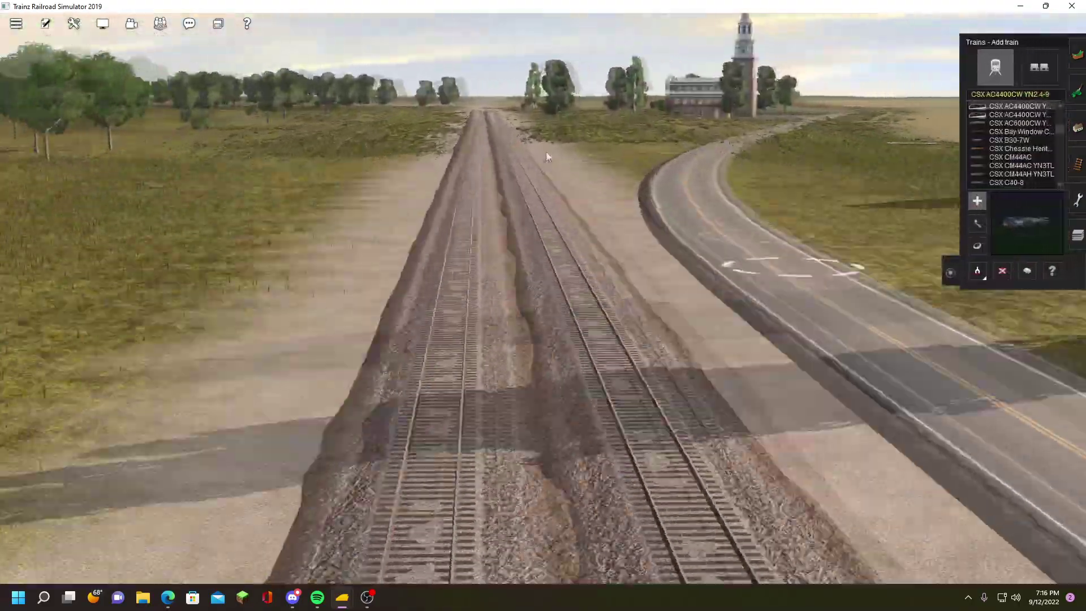
right_click(547, 155)
right_click(519, 153)
right_click(565, 147)
key(Up)
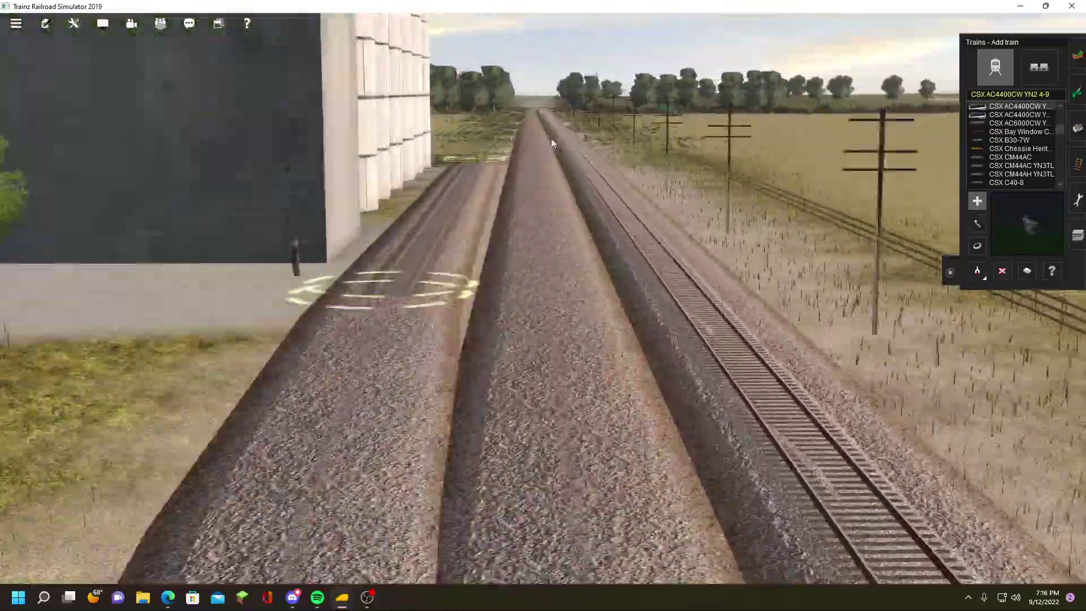
key(Up)
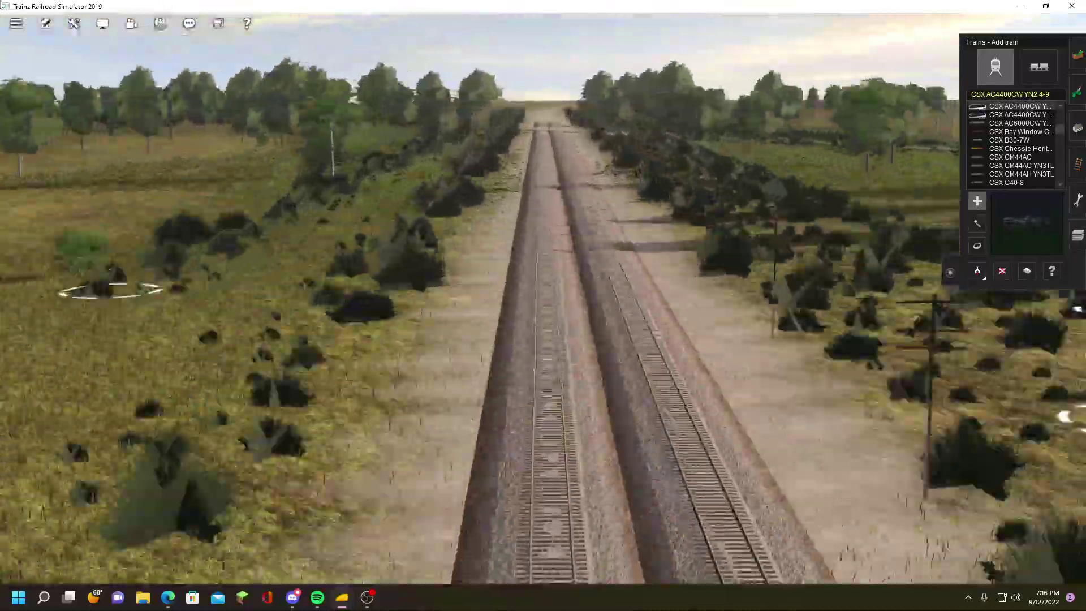
key(Up)
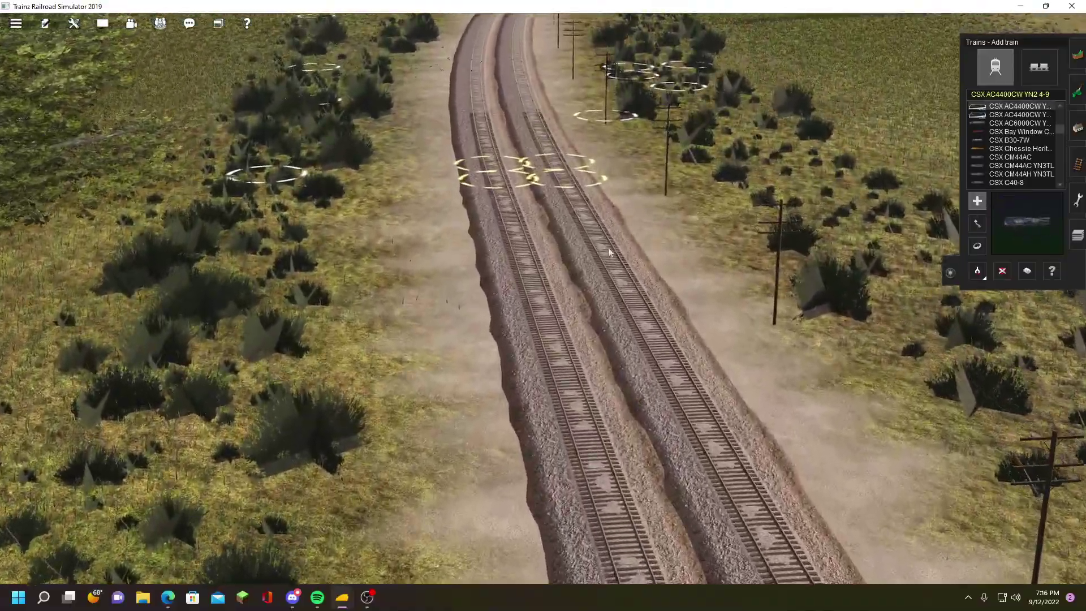
Place CSX AC4400CW YN2 4-9 locomotives end to end on the same track
click(606, 244)
key(Left)
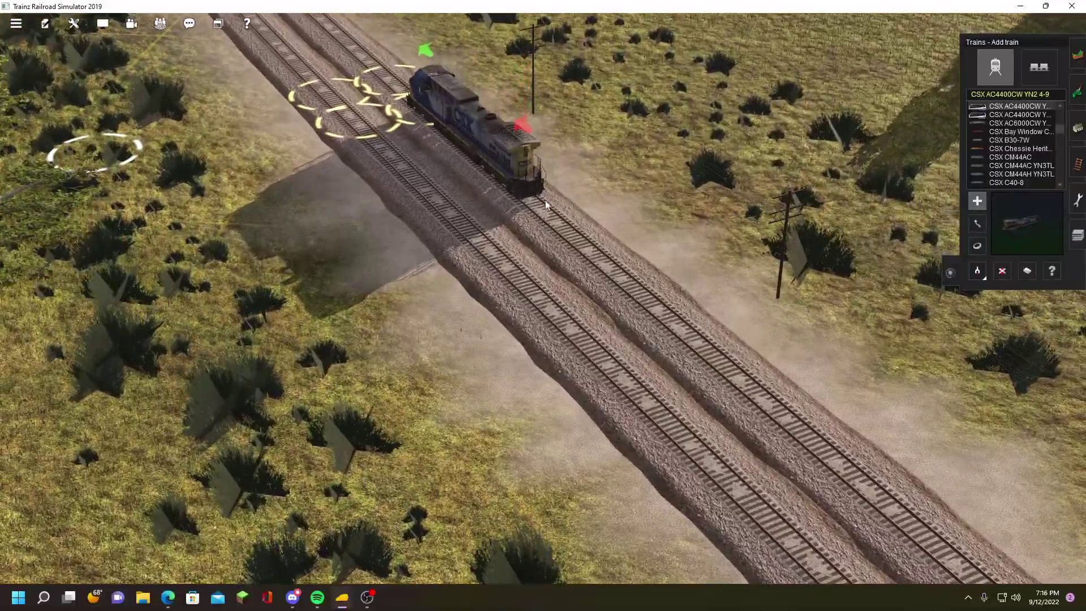
click(537, 204)
key(Left)
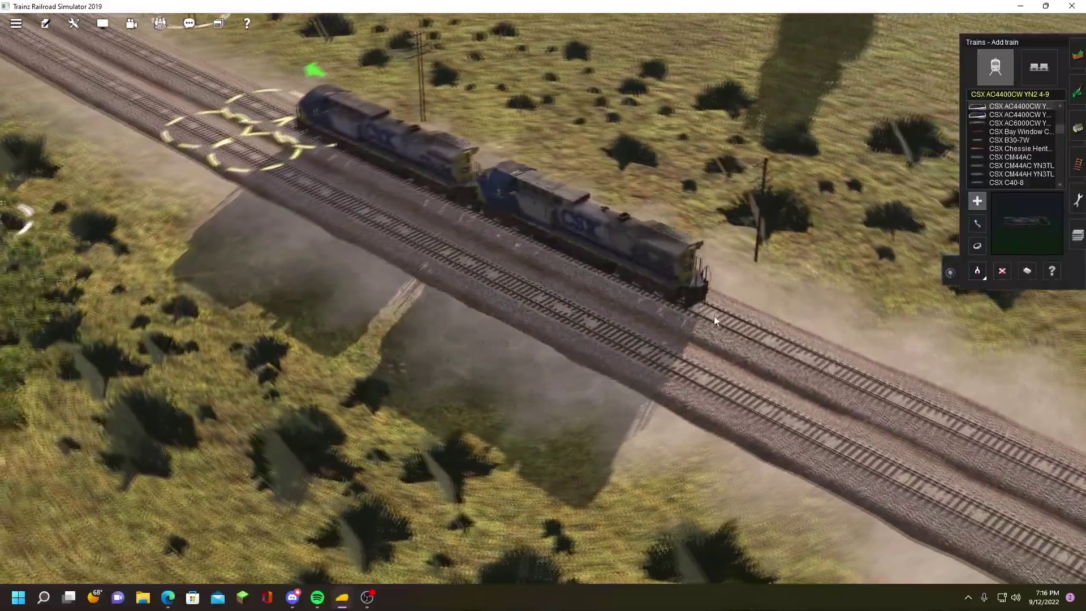
click(715, 317)
Add the Normal Mountain Coal Train consist directly behind the locomotives
click(1038, 69)
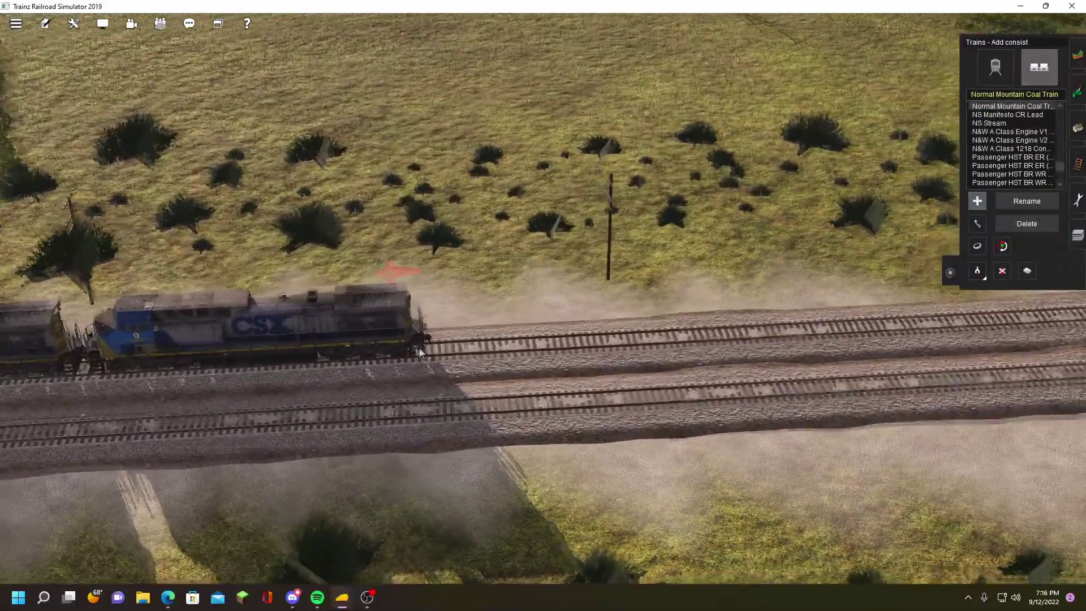
click(728, 278)
key(Left)
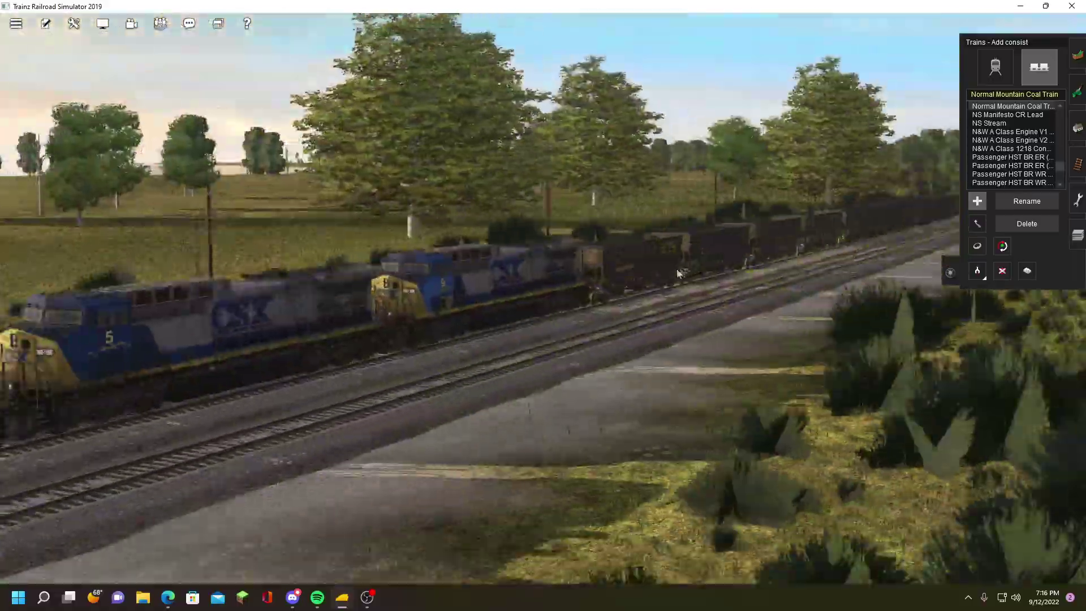
right_click(621, 164)
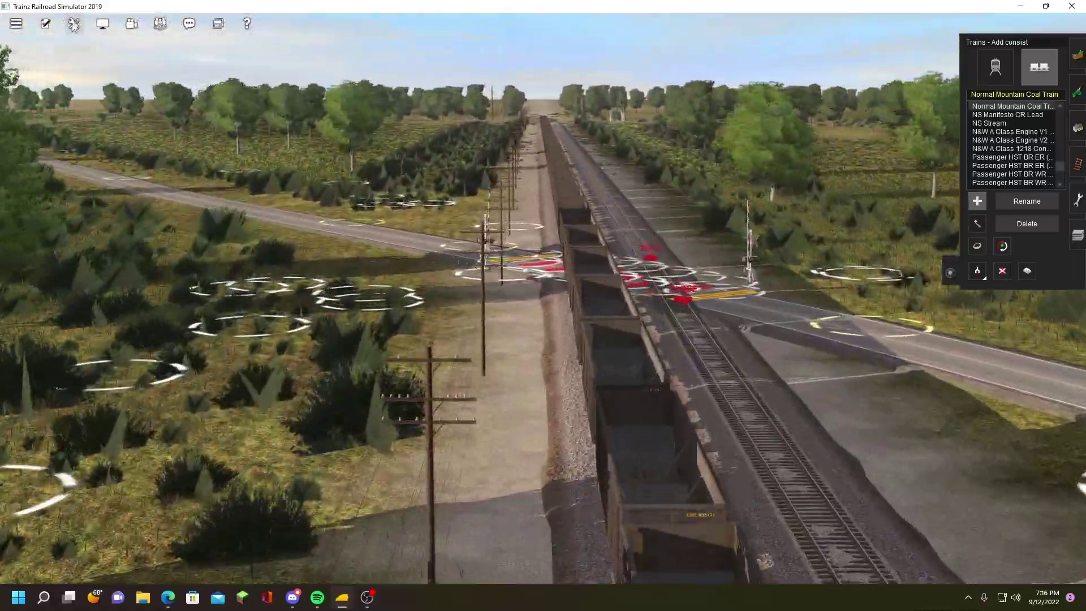
Switch from editing to driving the session and frame the train with an external camera
click(74, 23)
click(92, 77)
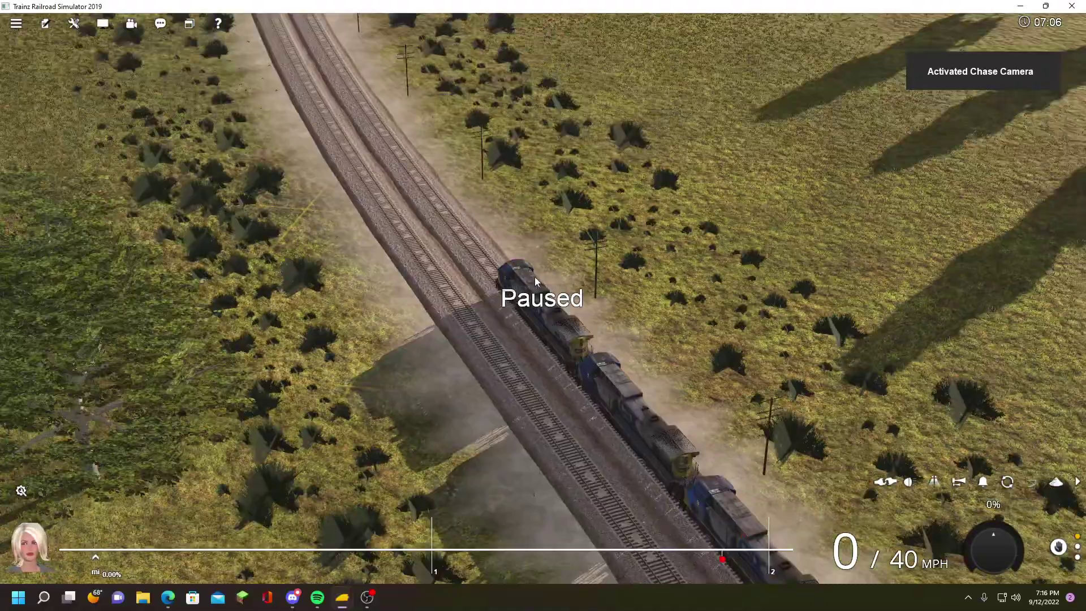
key(4)
drag(976, 372, 564, 321)
Raise the train's throttle to 30% and focus the camera on one of the hopper cars
key(w)
key(w)
key(w)
key(w)
key(w)
key(w)
click(569, 323)
key(w)
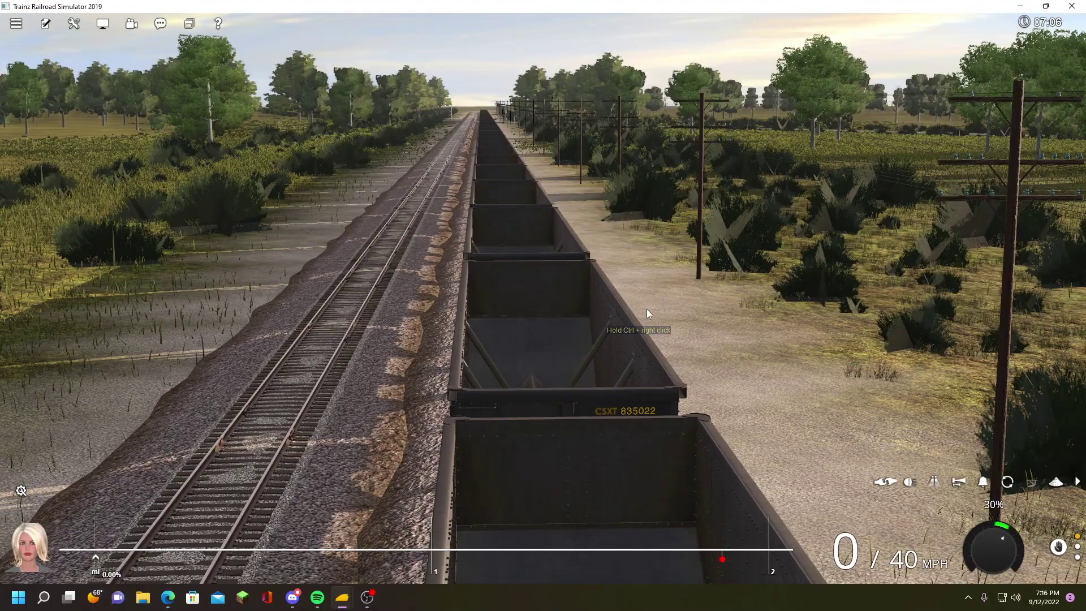
Examine the moving hopper cars from the side and from above while listening for the slack sound
key(Right)
key(Down)
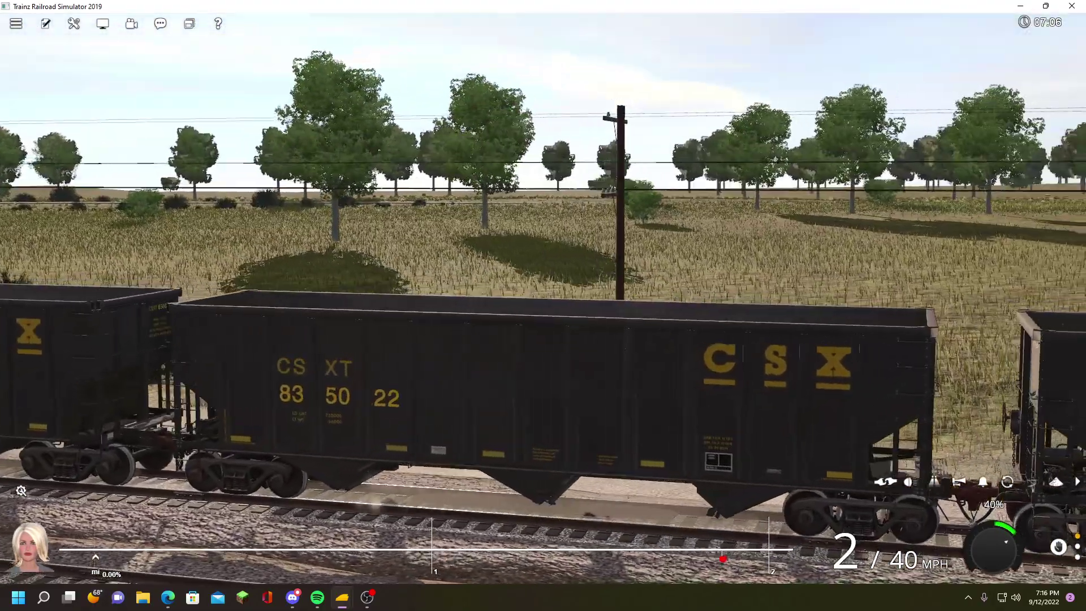
key(Up)
key(Left)
key(Down)
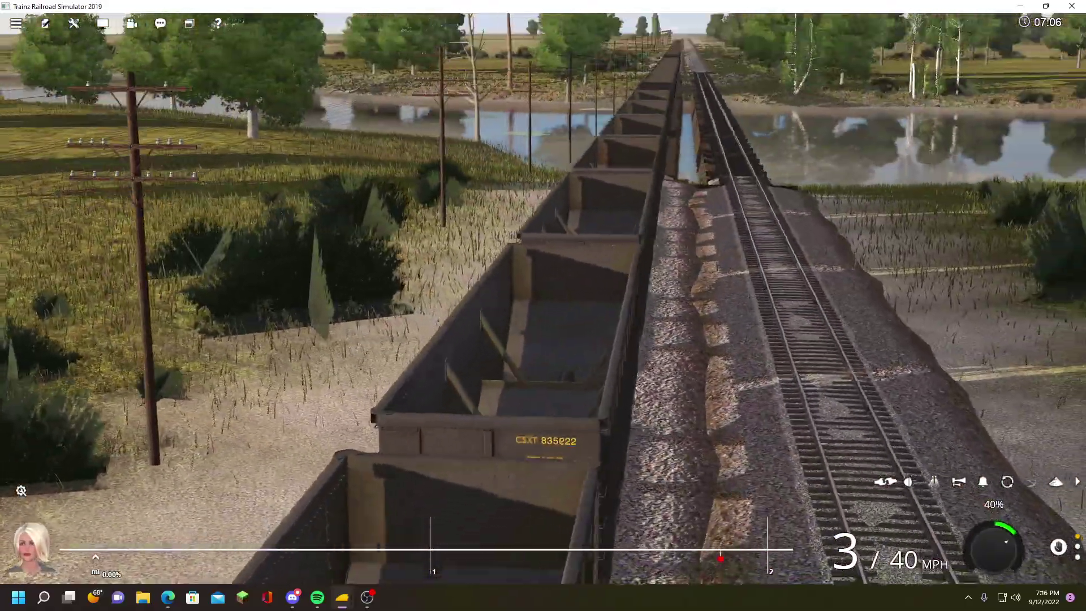
key(Right)
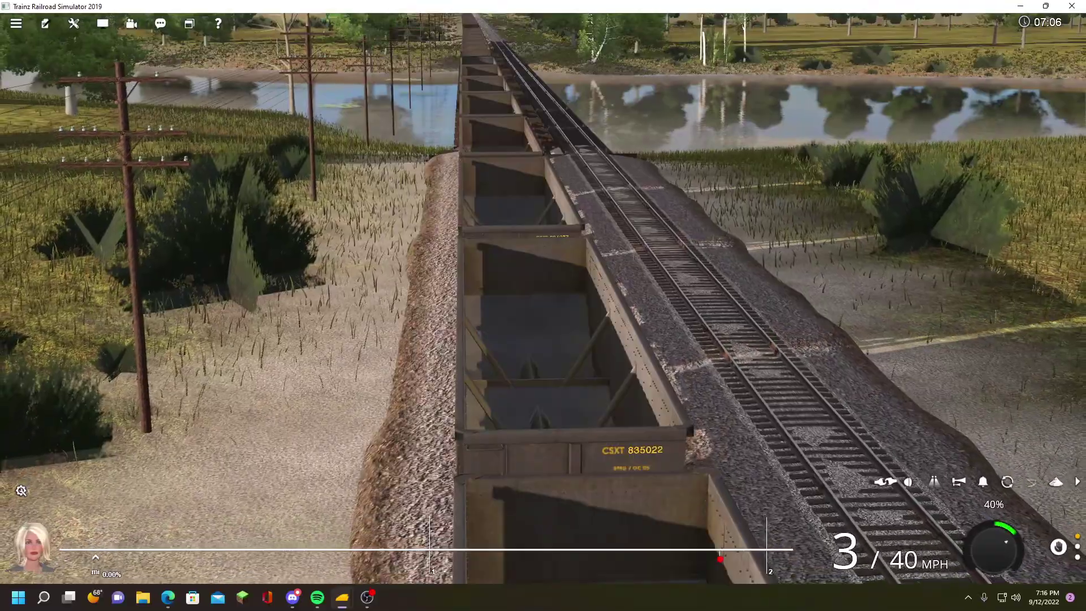
Cut the throttle to 0% and observe the hopper cars from trackside as the train slows
key(4)
key(s)
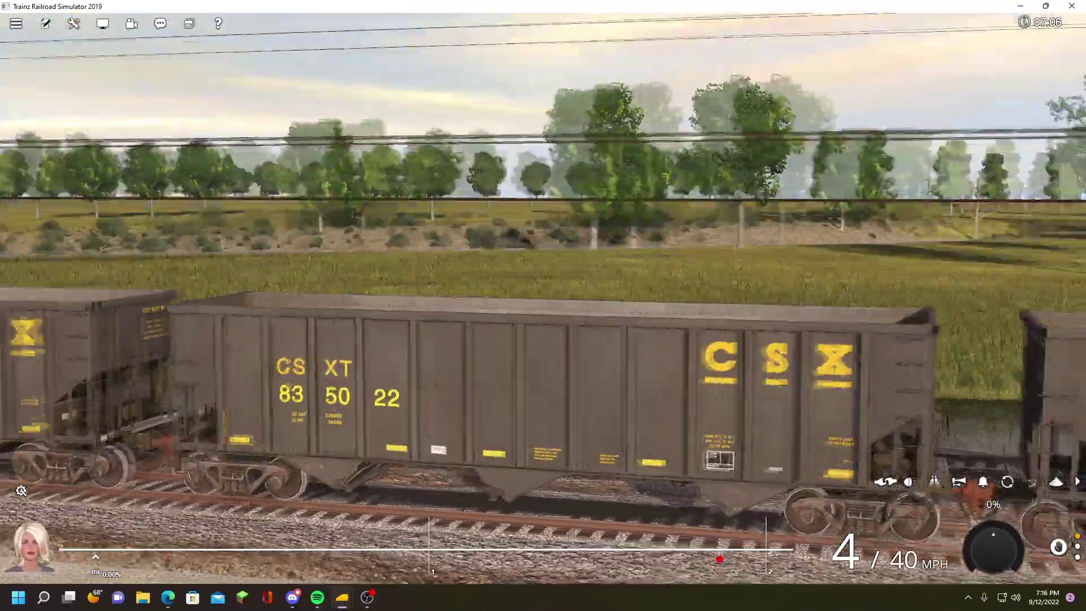
key(Left)
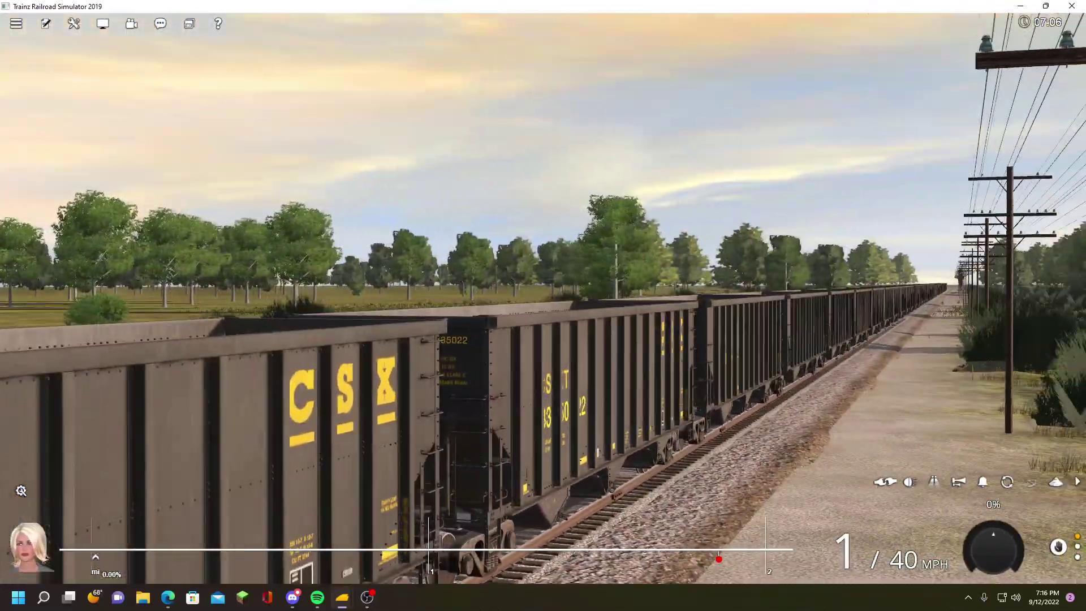
key(Up)
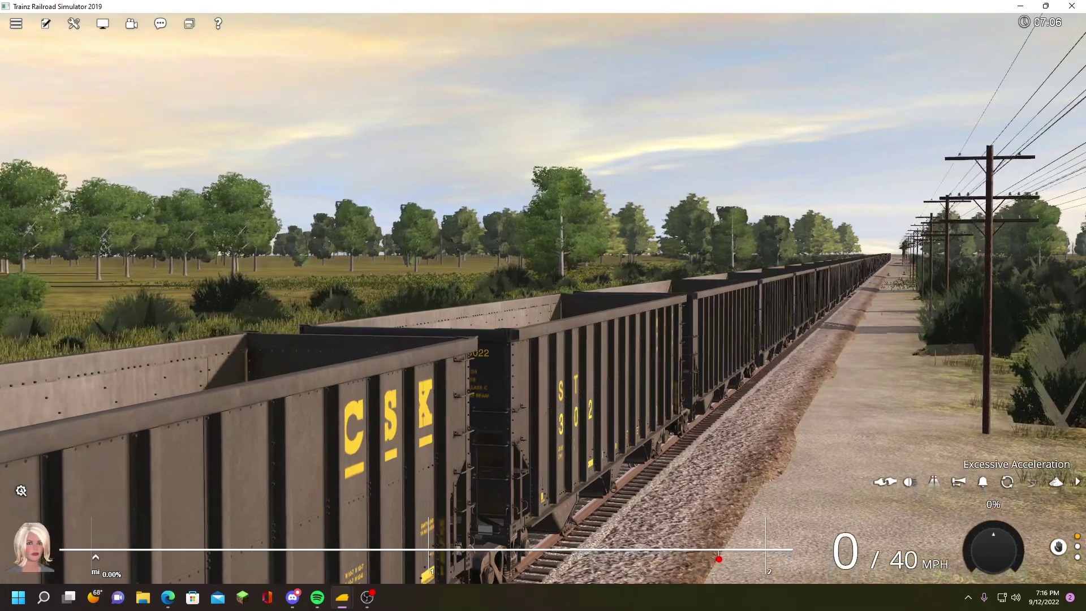